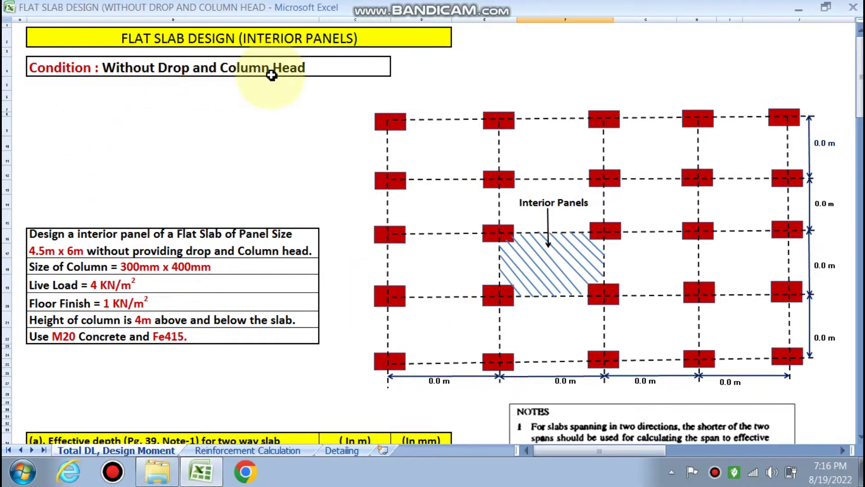
Look through the Total DL, Design Moment sheet, from the problem statement down to the Step 5 total design moment table
scroll(315, 185, down, 3)
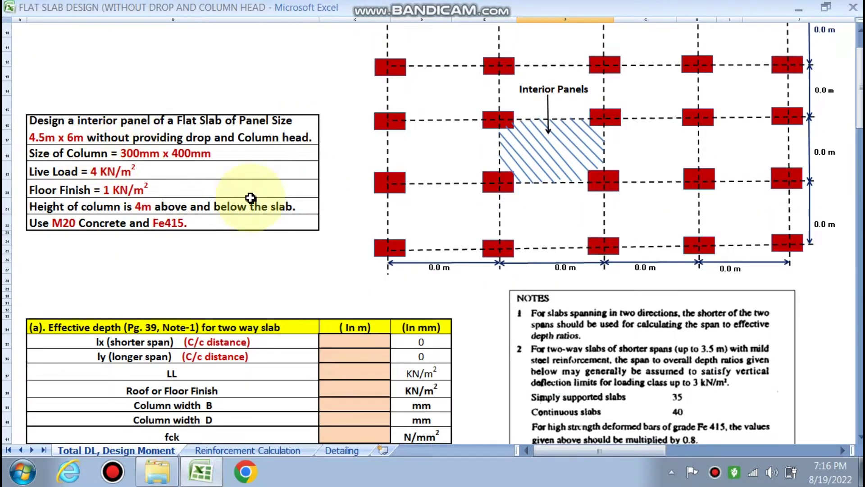
scroll(367, 253, up, 3)
scroll(441, 244, down, 3)
scroll(440, 244, down, 3)
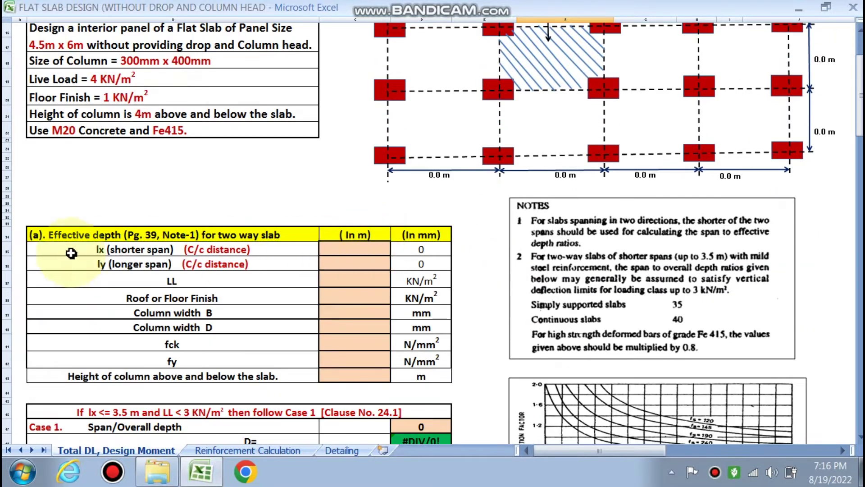
scroll(234, 293, down, 6)
scroll(249, 288, down, 9)
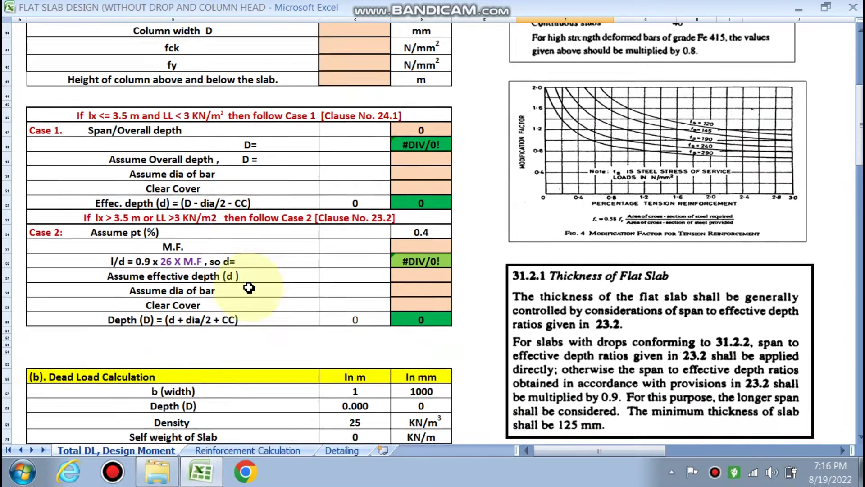
scroll(159, 257, down, 1)
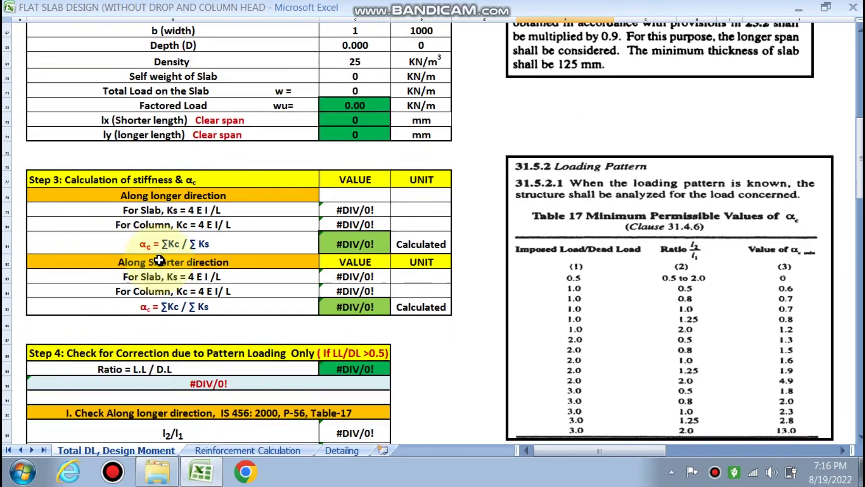
scroll(219, 225, down, 3)
scroll(219, 227, down, 9)
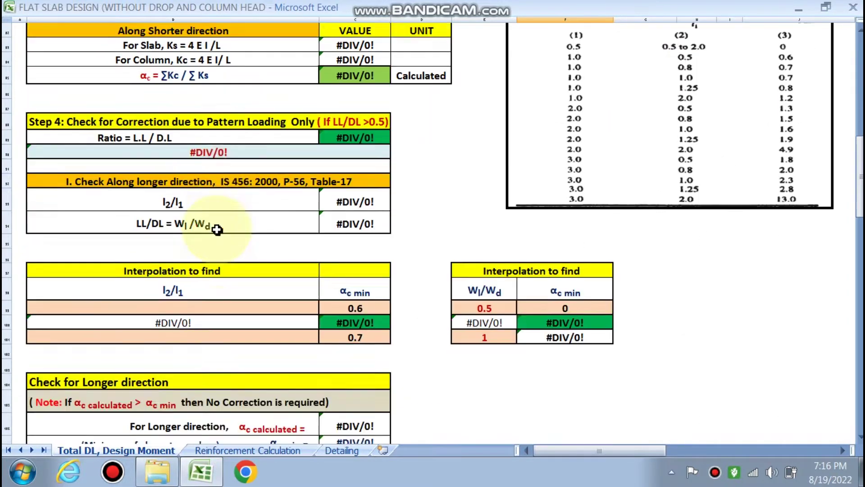
scroll(216, 230, down, 2)
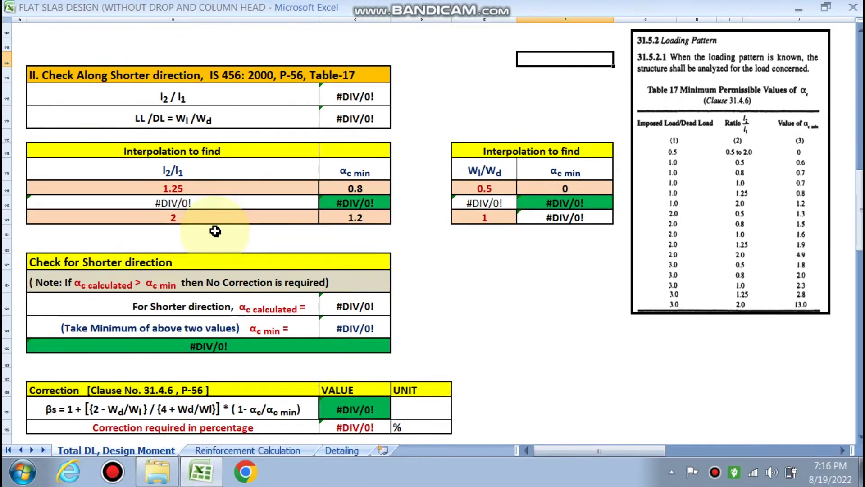
scroll(170, 205, up, 3)
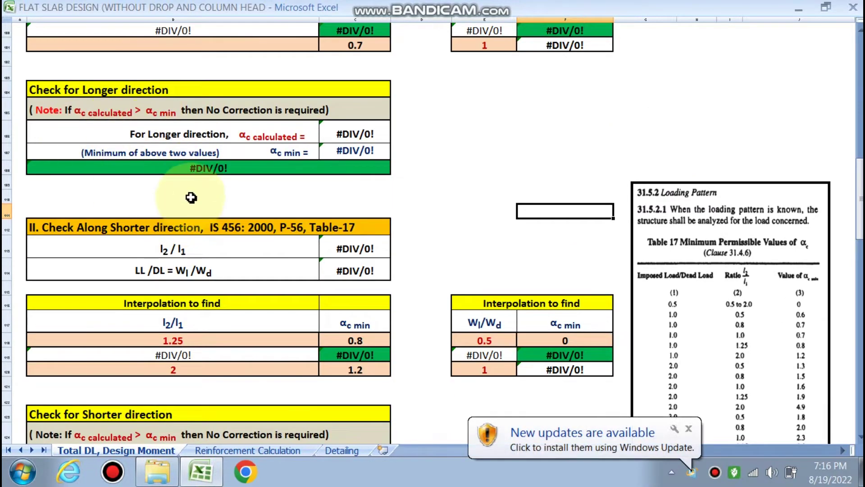
scroll(184, 208, down, 3)
scroll(184, 208, down, 6)
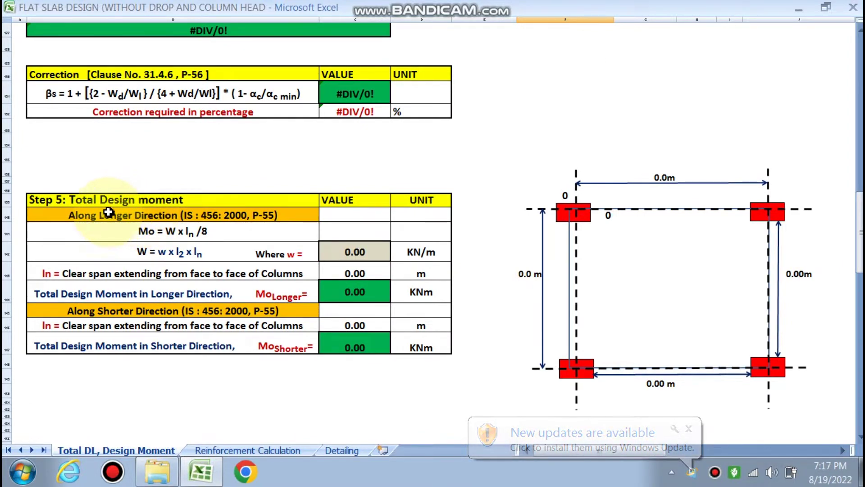
Review the Reinforcement Calculation sheet, covering reinforcement along both directions and the two-way shear check
click(243, 450)
scroll(325, 338, up, 3)
scroll(325, 338, up, 13)
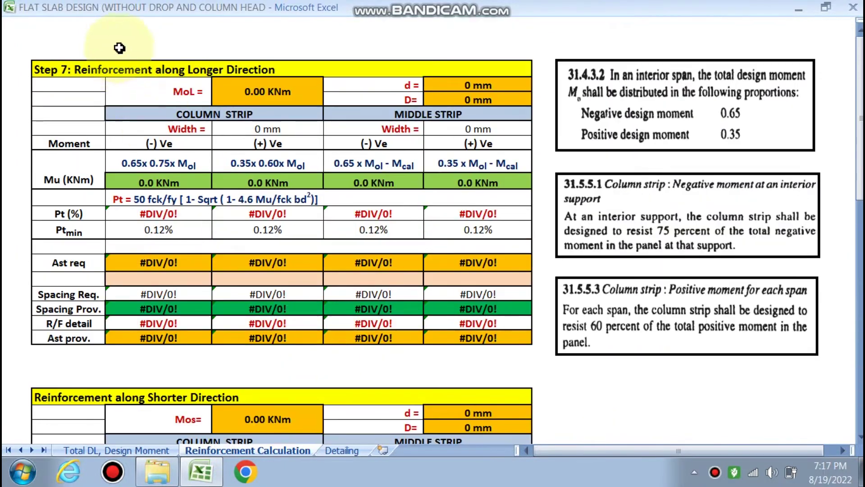
scroll(273, 176, down, 4)
scroll(253, 299, down, 4)
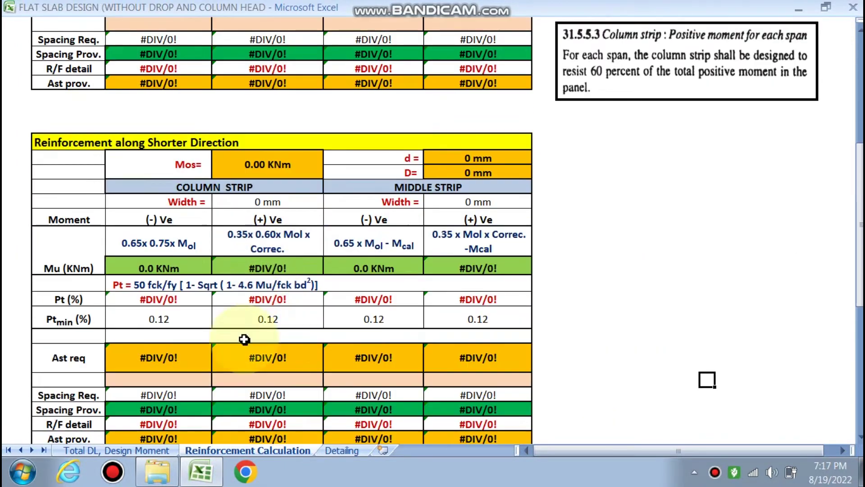
scroll(221, 352, down, 6)
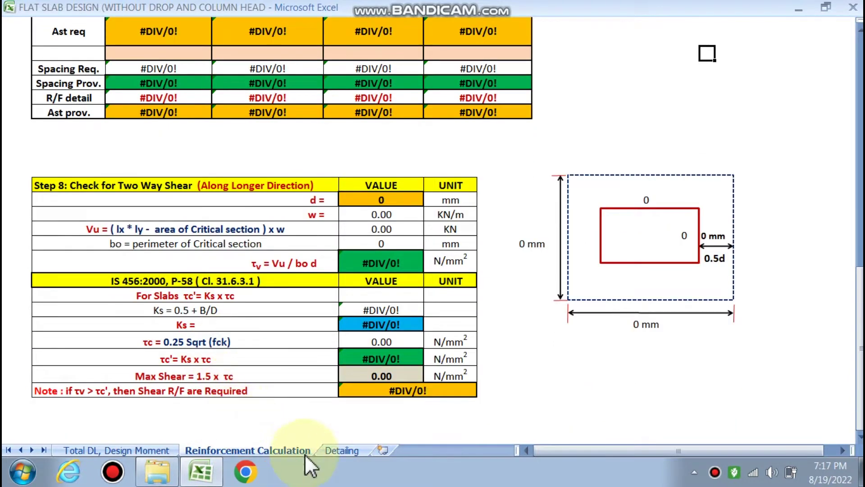
Review the reinforcement plan and slab section drawings on the Detailing sheet
click(338, 449)
scroll(341, 342, down, 12)
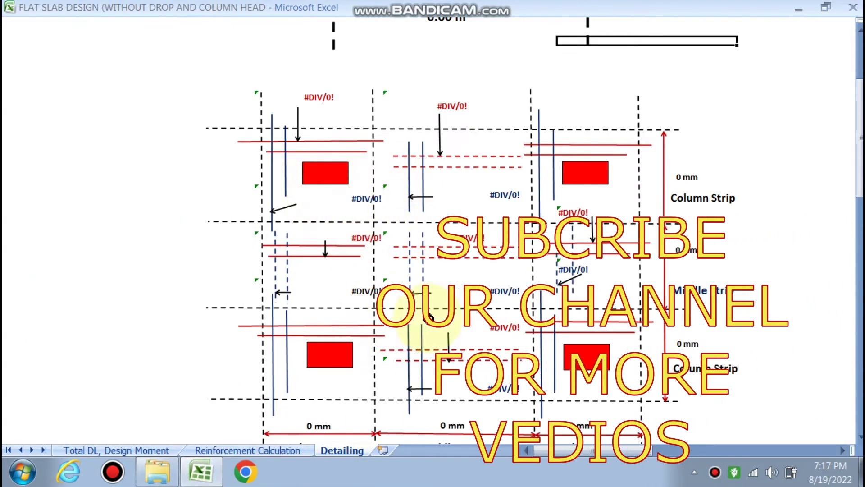
scroll(386, 356, down, 10)
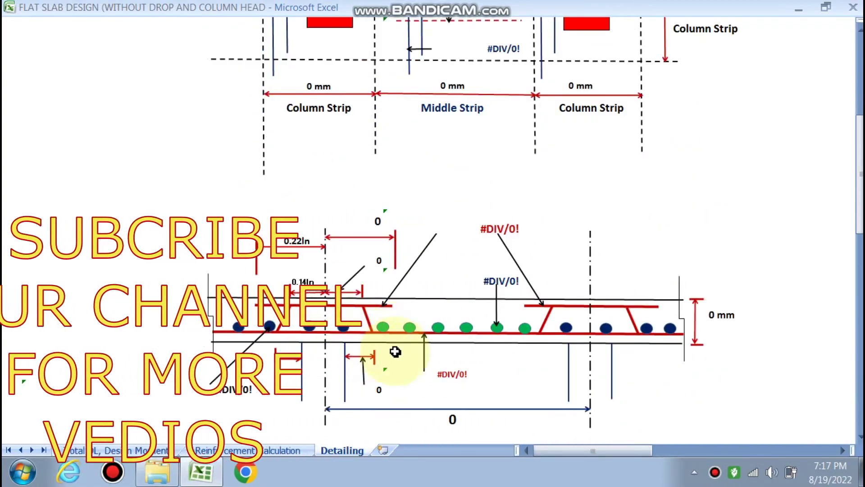
On the Total DL, Design Moment sheet, enter lx 4.5 m, ly 6 m, live load 4 KN/m² and floor finish 1 KN/m²
click(154, 450)
scroll(170, 329, up, 15)
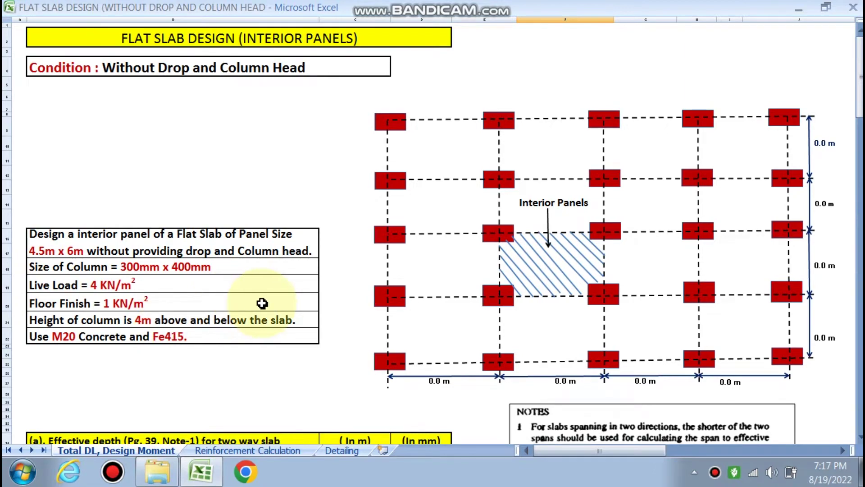
scroll(257, 300, down, 3)
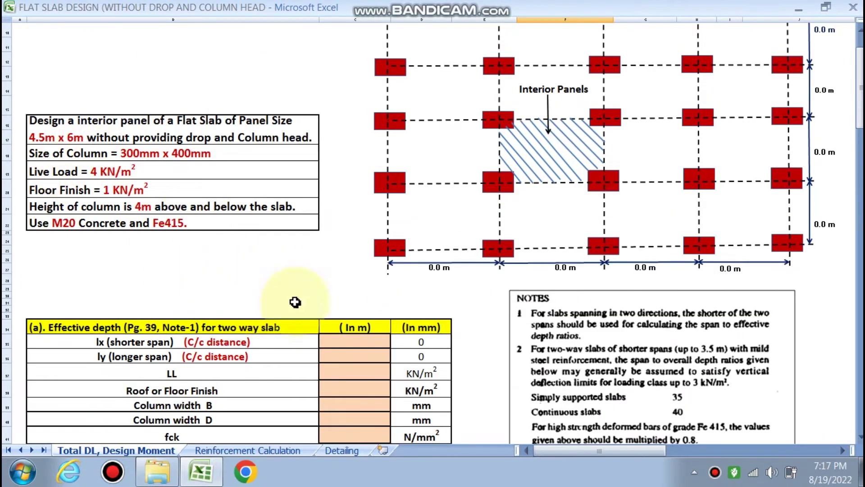
click(354, 342)
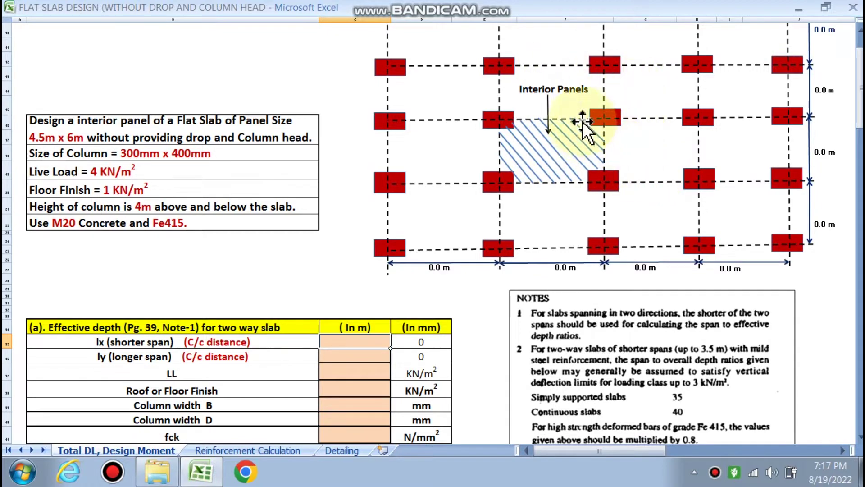
scroll(311, 262, down, 1)
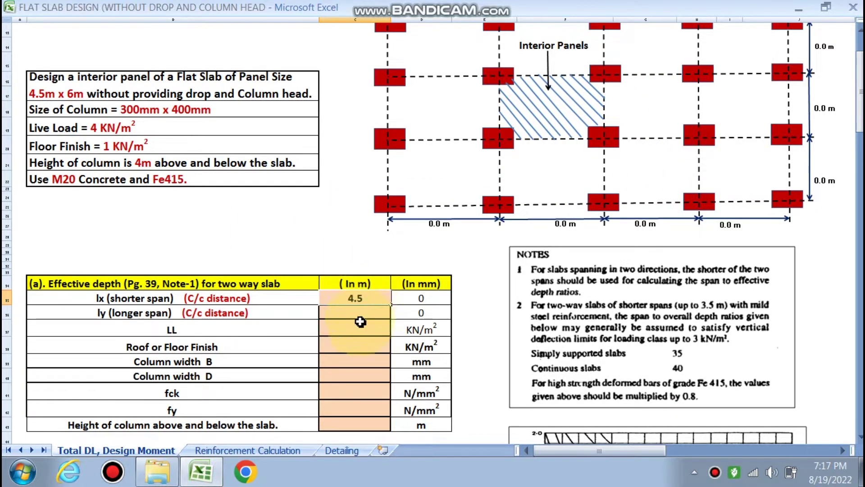
click(360, 316)
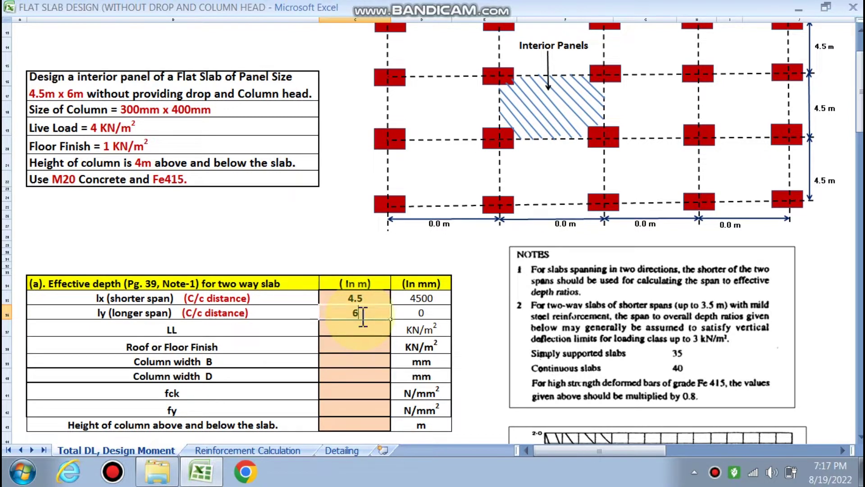
click(360, 328)
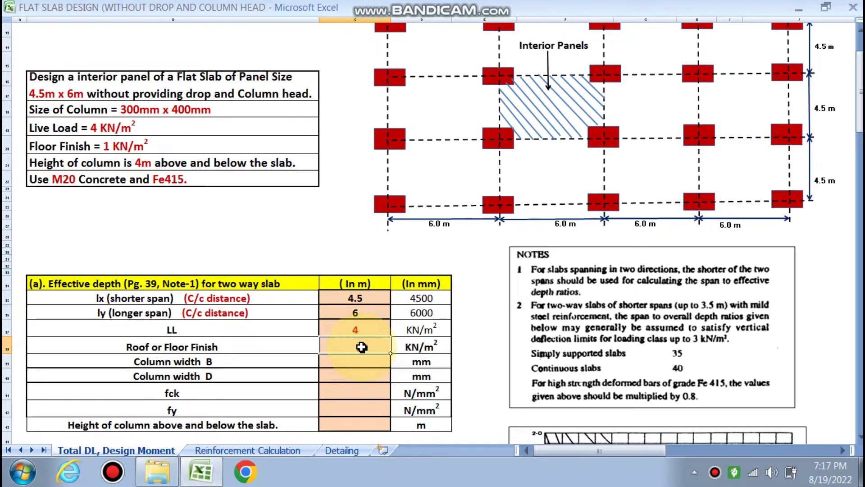
Set column width B to 300 mm and column width D to 400 mm in the effective depth table
click(350, 364)
scroll(357, 355, down, 1)
text(3)
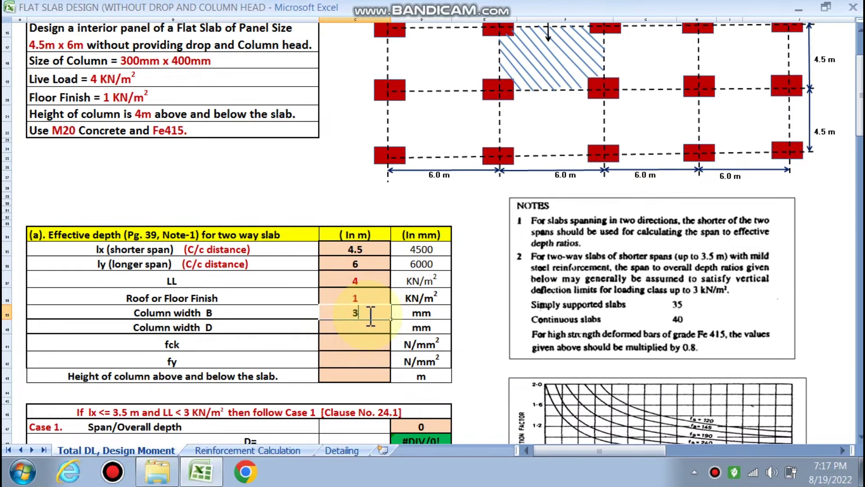
text(00)
click(357, 328)
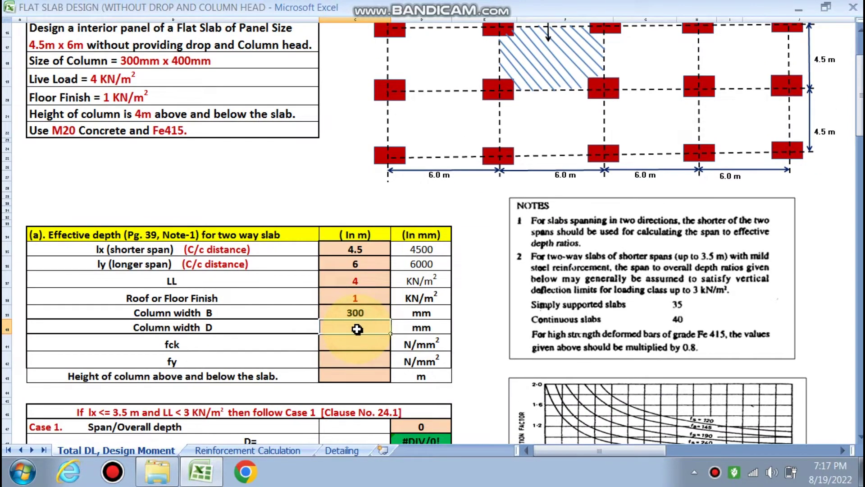
text(400)
Choose the material strengths in the effective depth table: fck 20 and fy 415 N/mm²
click(358, 343)
click(394, 344)
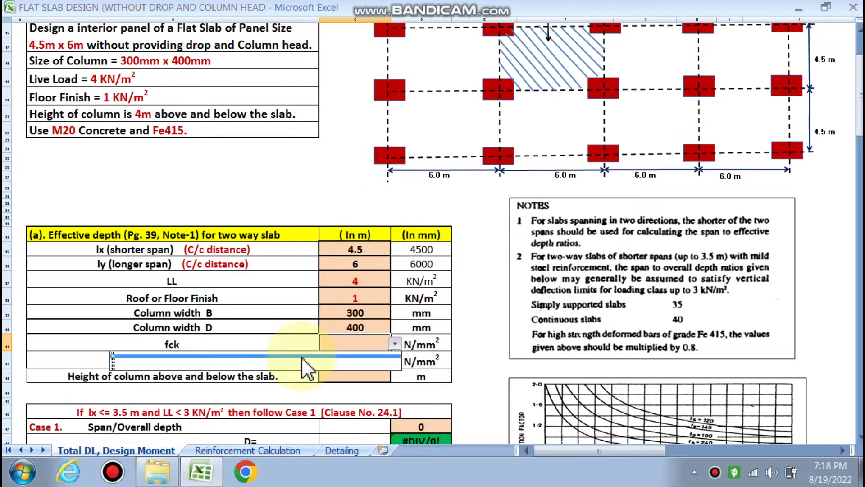
click(124, 359)
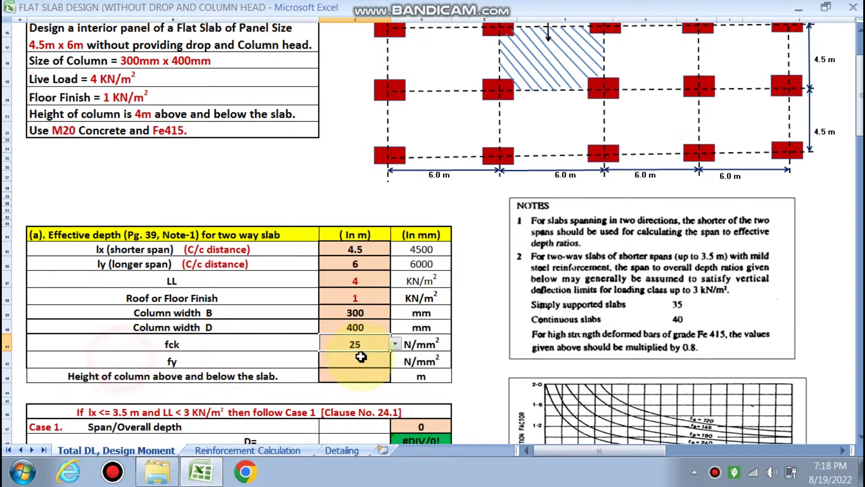
click(354, 361)
click(394, 362)
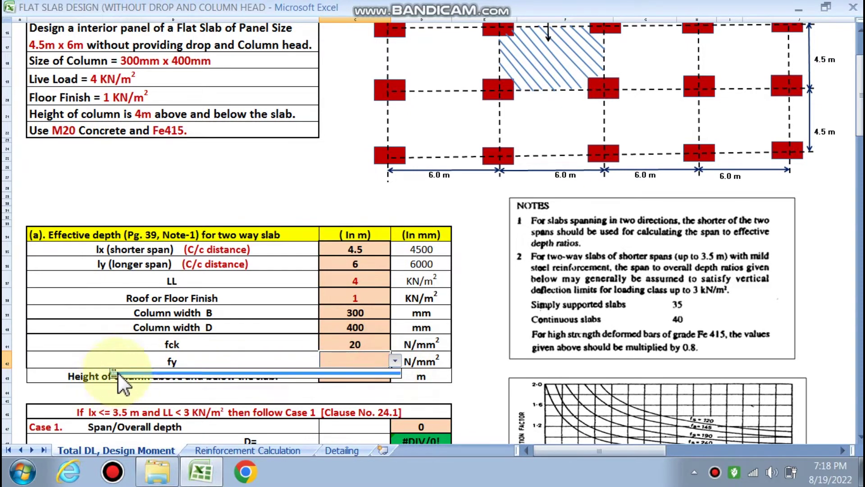
click(120, 369)
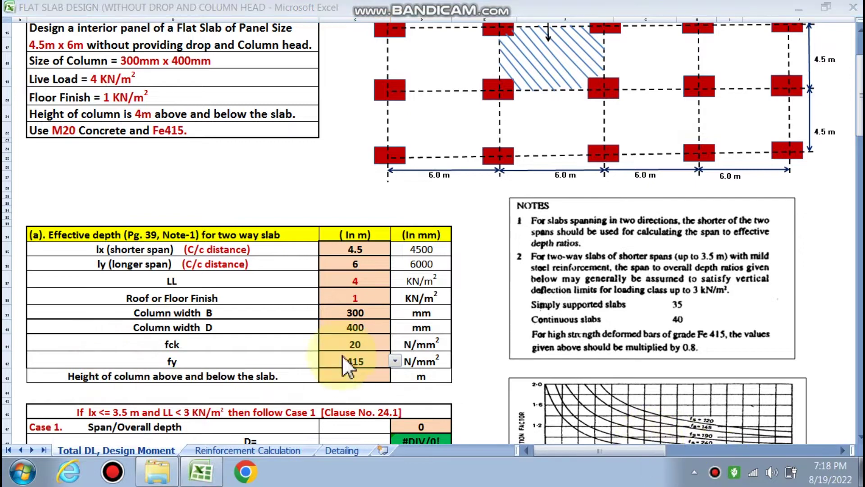
Set the height of column above and below the slab to 4 m
scroll(349, 369, down, 1)
click(350, 330)
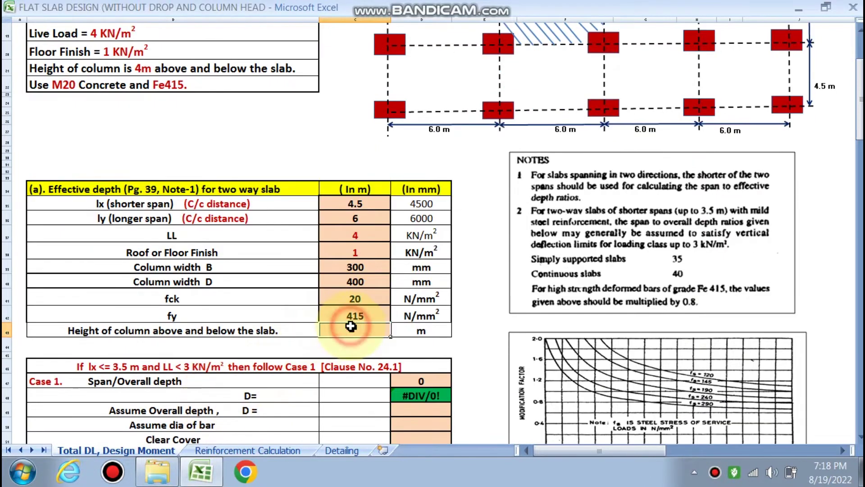
text(4)
key(Return)
Compare the entered span and live load with the Case 1 and Case 2 conditions and the code notes
scroll(333, 346, down, 2)
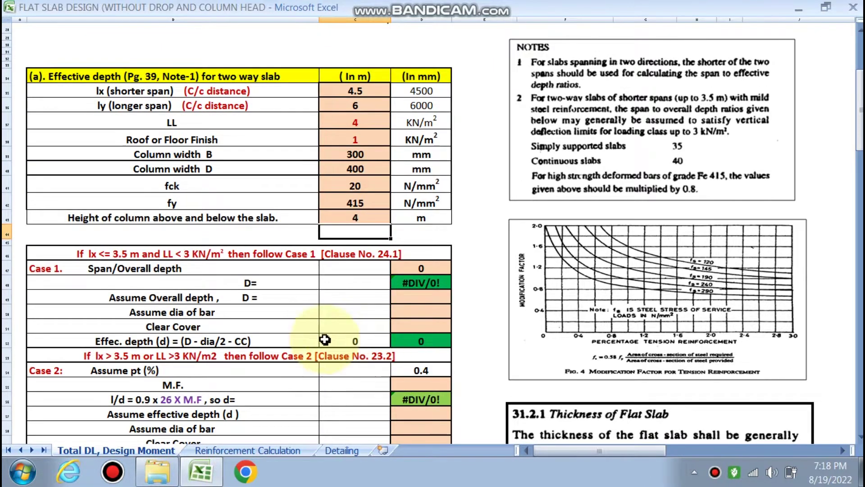
scroll(374, 325, down, 1)
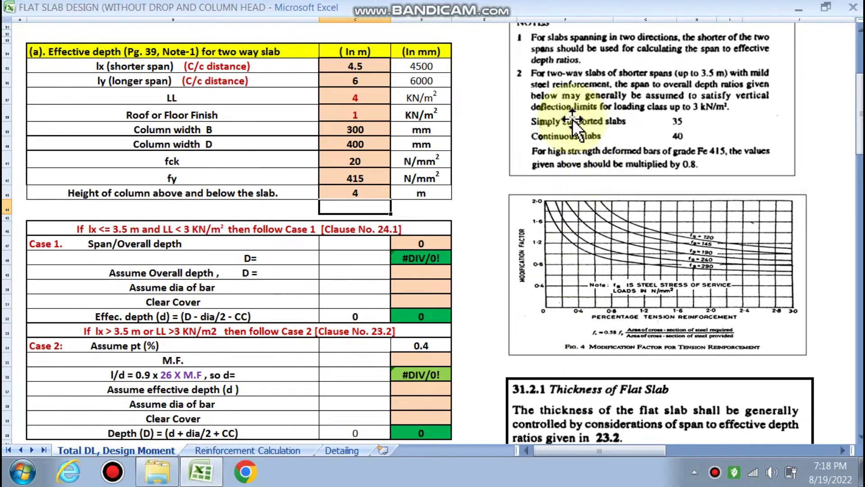
scroll(347, 307, down, 1)
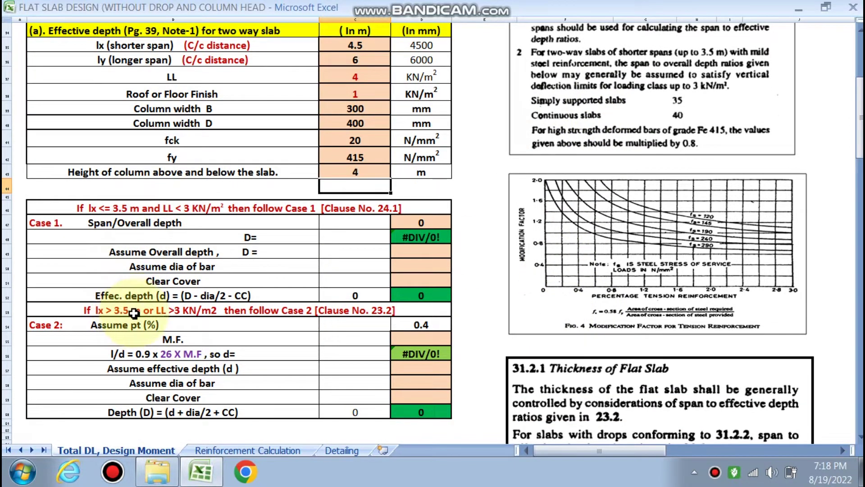
scroll(203, 297, up, 4)
scroll(270, 284, down, 4)
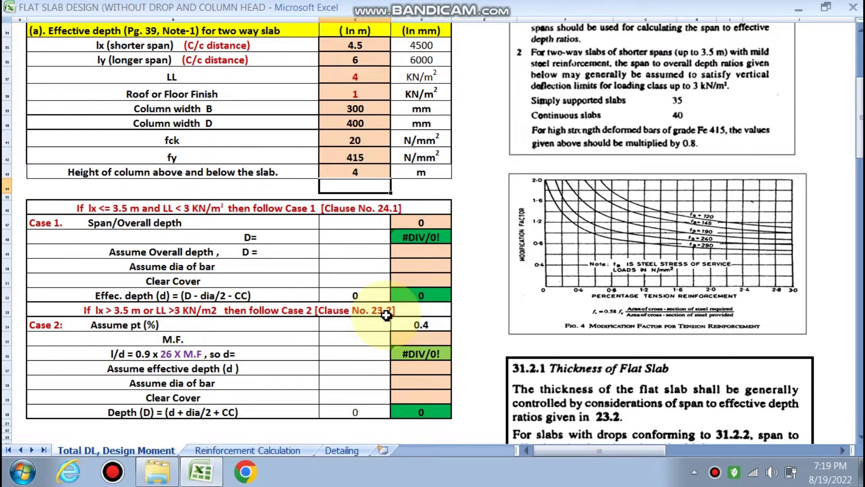
scroll(271, 367, up, 6)
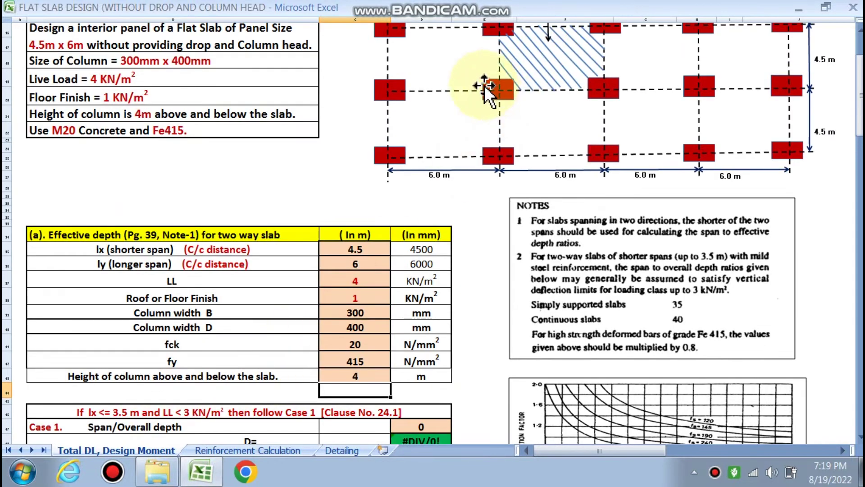
scroll(173, 294, down, 5)
scroll(135, 295, down, 1)
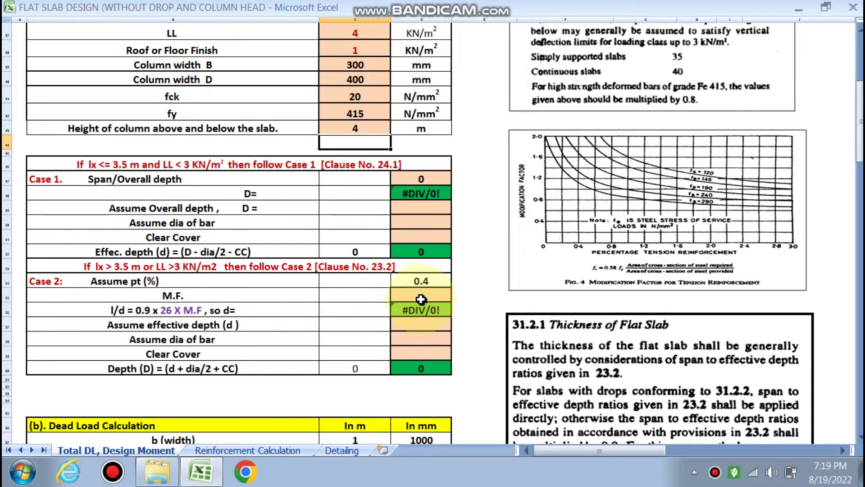
Set the modification factor M.F. to 1.3 in Case 2 of the effective depth calculation
click(424, 294)
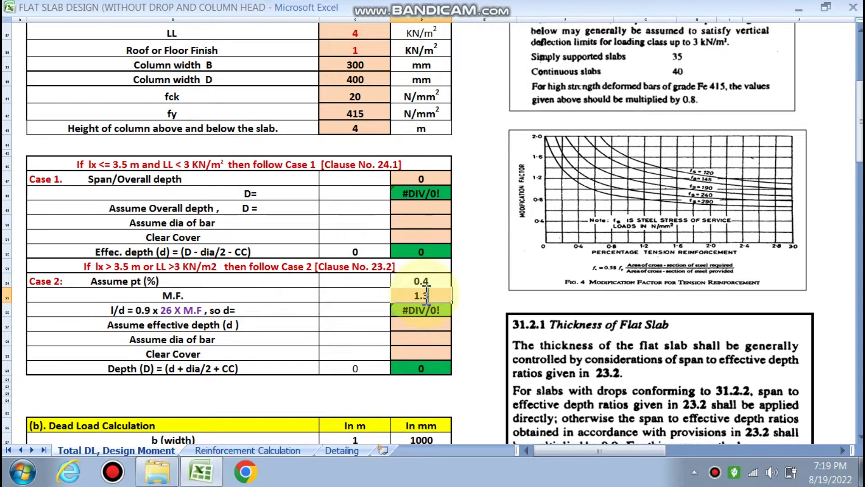
click(419, 340)
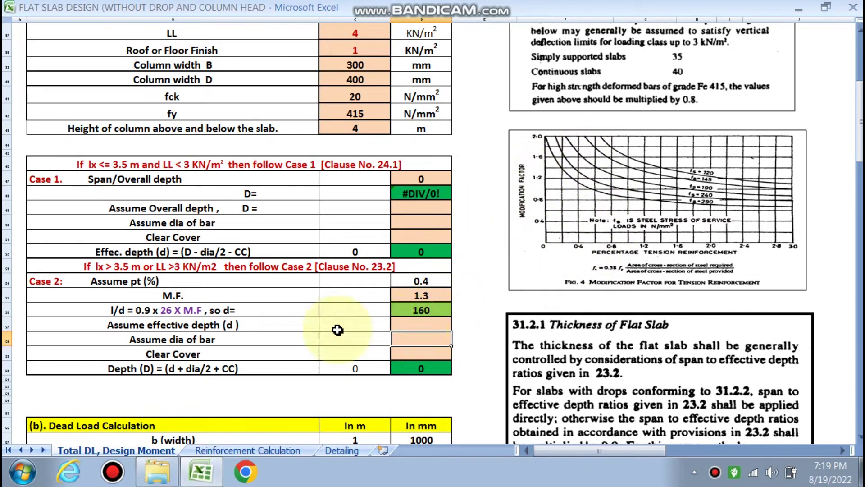
scroll(179, 216, down, 2)
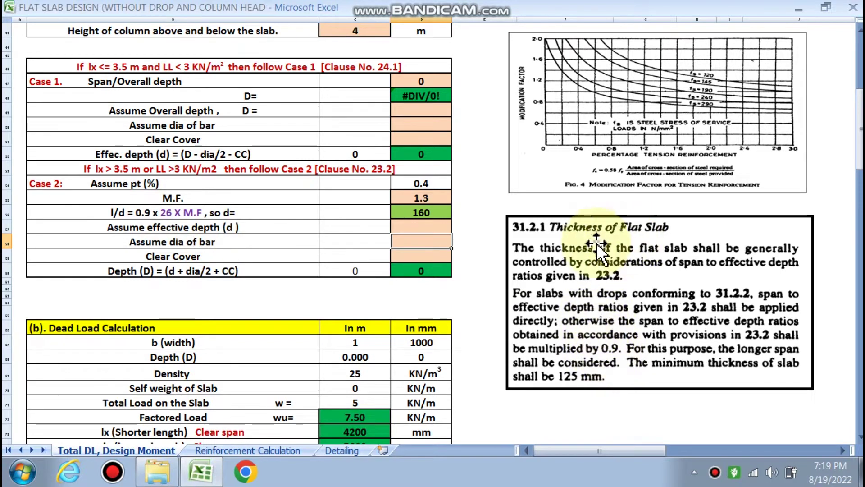
Set the Case 2 assumed effective depth to 175 mm, the bar diameter to 10 mm and the clear cover to 20 mm
click(421, 227)
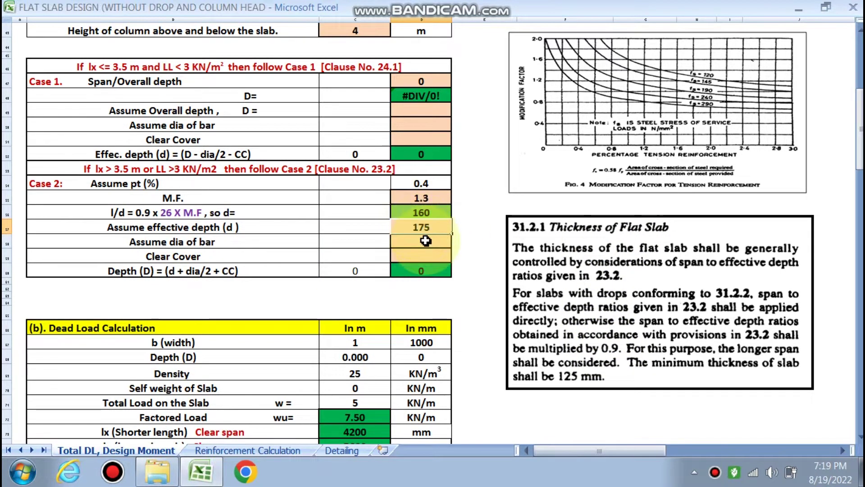
key(Return)
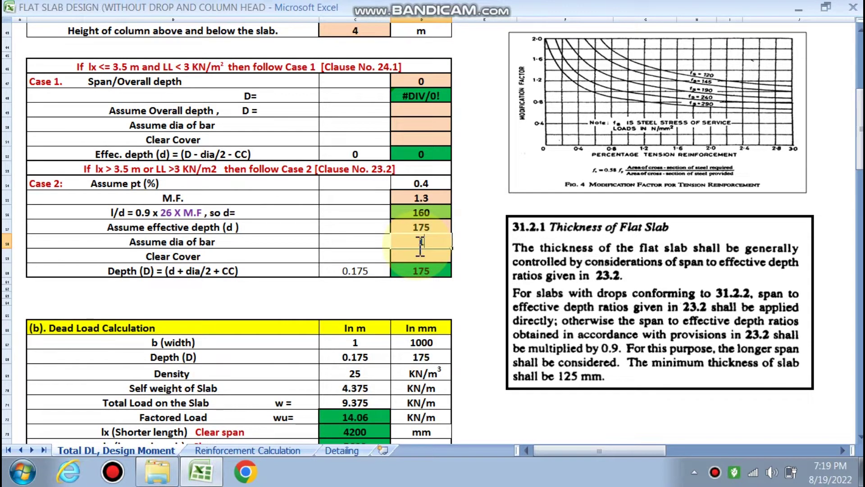
text(10)
click(419, 257)
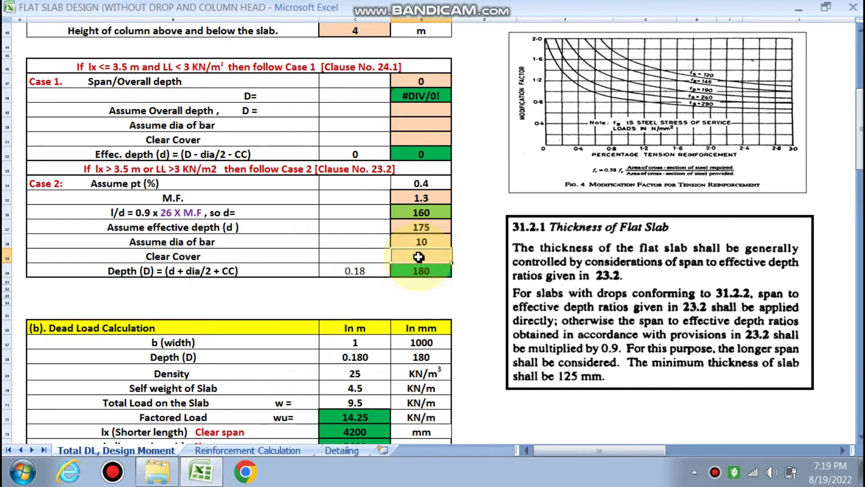
text(20)
key(Return)
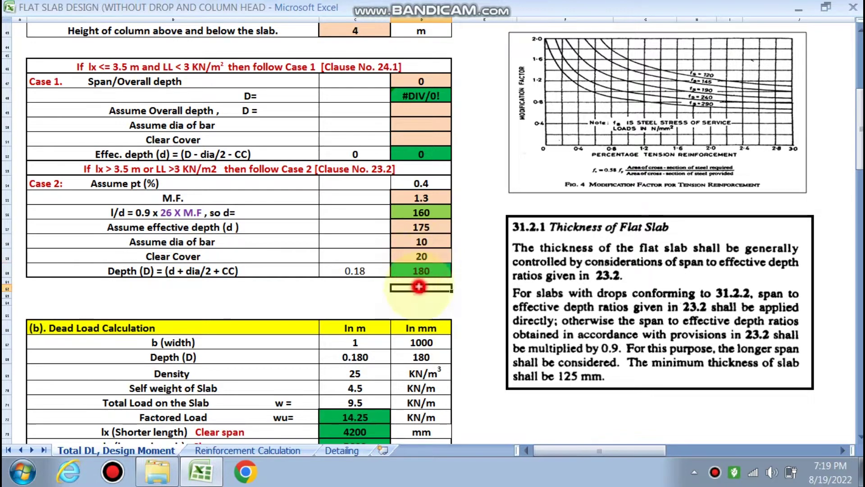
Review the dead load calculation, the stiffness and αc values in both directions, and the pattern loading ratios for the longer direction
scroll(377, 251, down, 3)
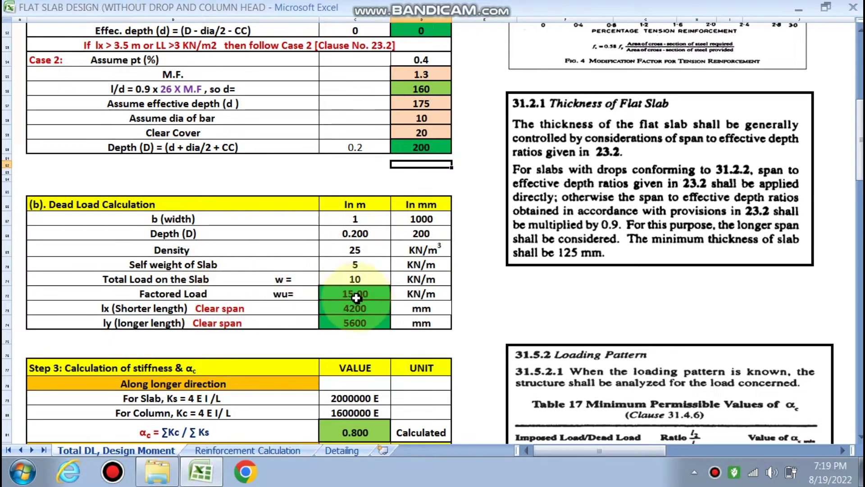
scroll(356, 298, down, 4)
scroll(363, 269, down, 1)
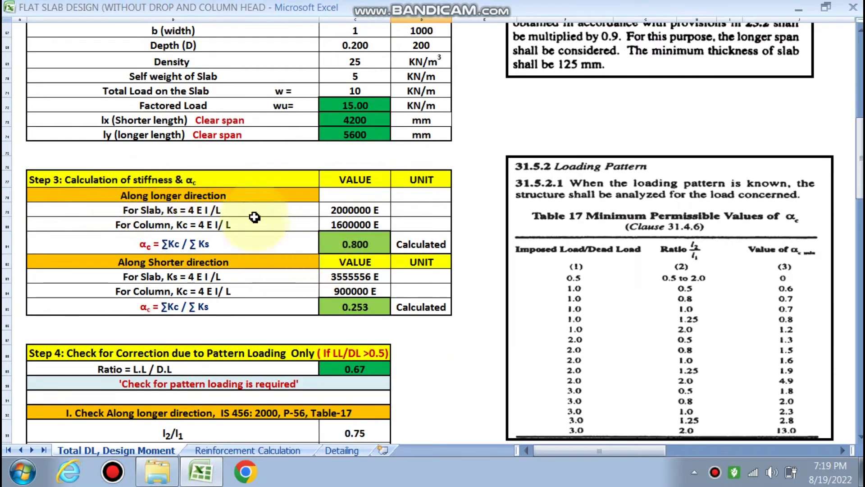
scroll(360, 217, down, 1)
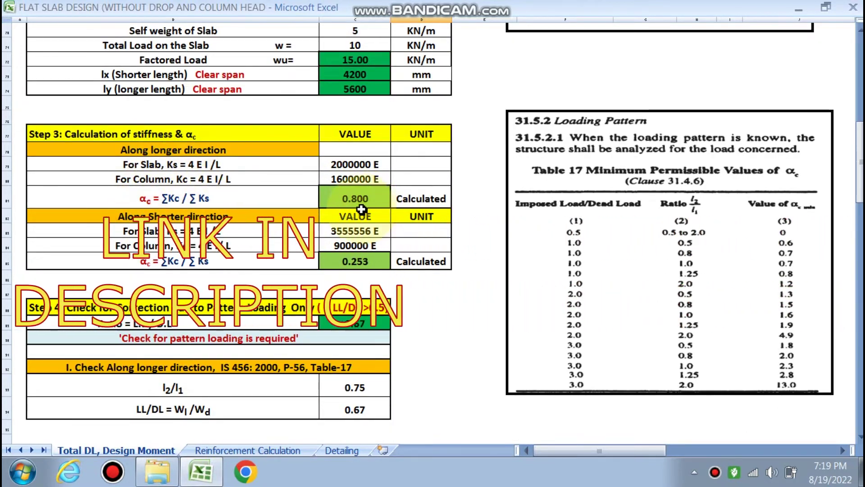
scroll(405, 208, down, 1)
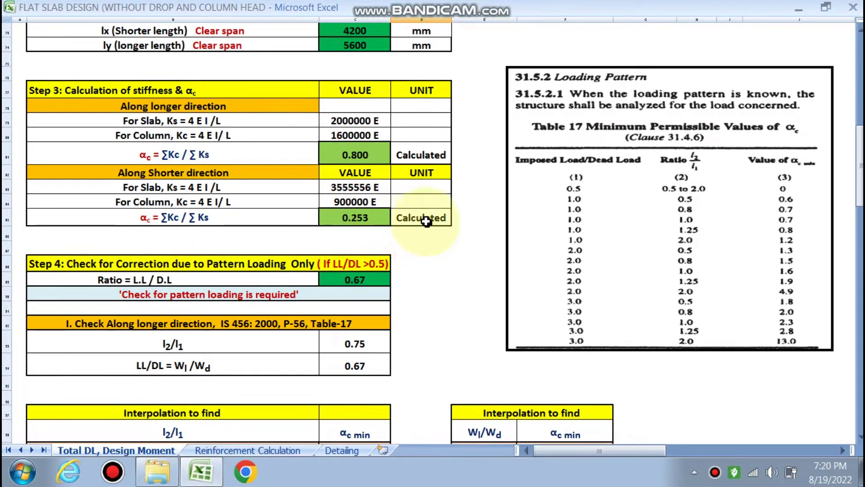
scroll(419, 212, down, 2)
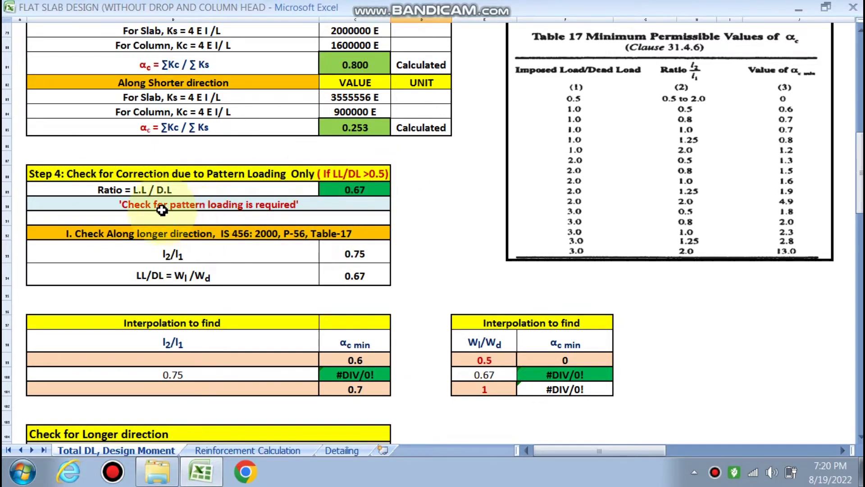
scroll(323, 233, down, 2)
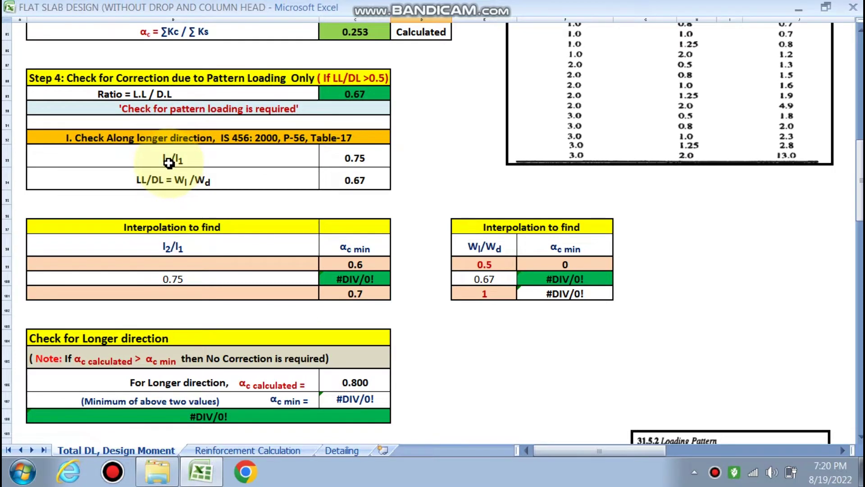
scroll(169, 163, up, 1)
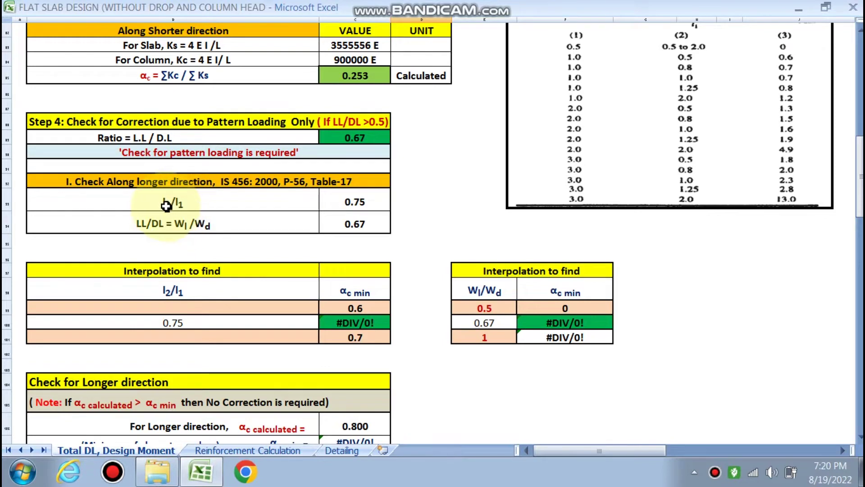
scroll(383, 236, down, 2)
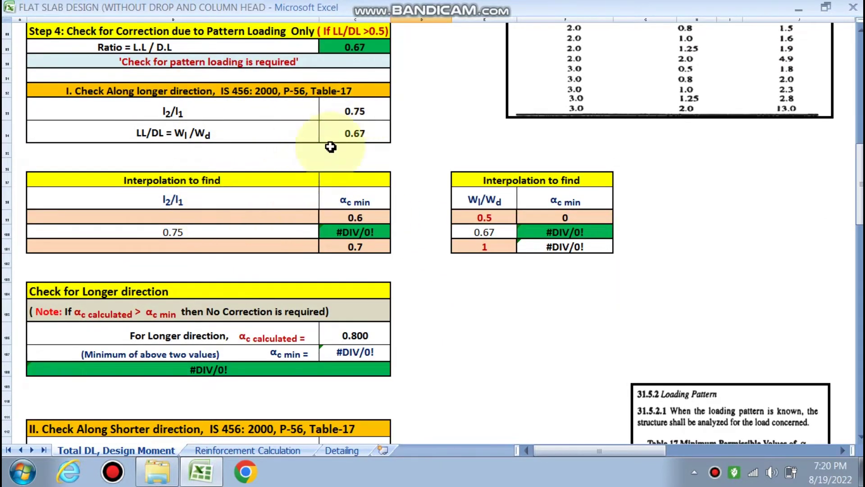
Enter the l2/l1 interpolation limits 0.5 and 0.8 from Table 17 for the longer direction check
scroll(330, 147, up, 5)
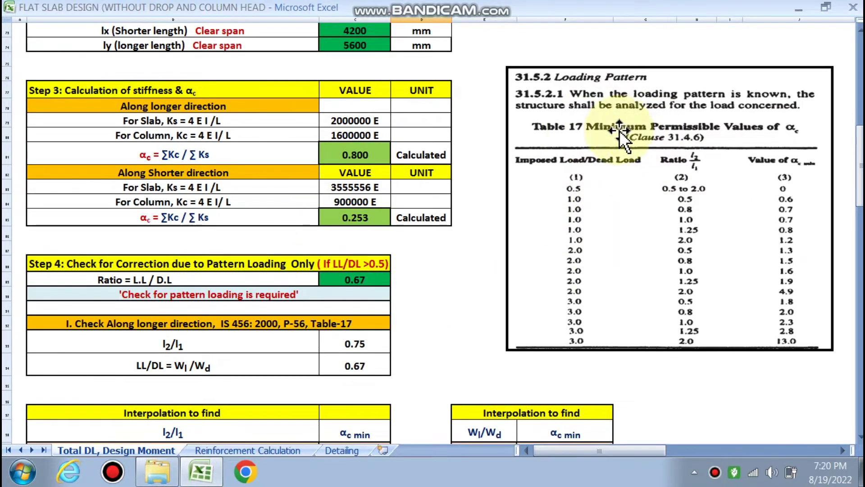
scroll(619, 131, down, 4)
click(75, 280)
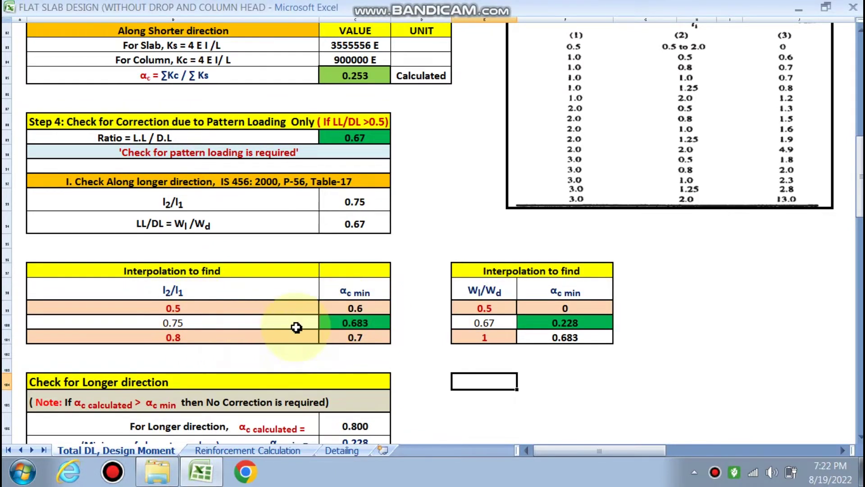
Compare the longer direction interpolation with Table 17 and the calculated αc with the minimum αc
scroll(320, 323, down, 1)
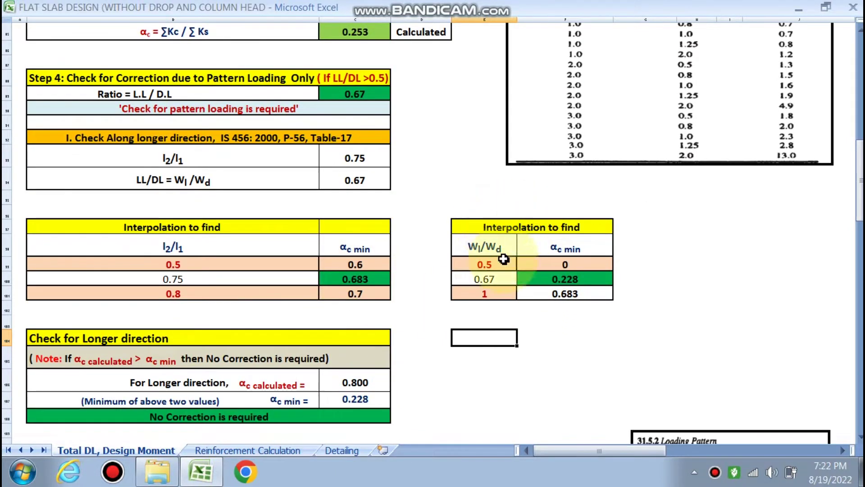
scroll(564, 203, up, 3)
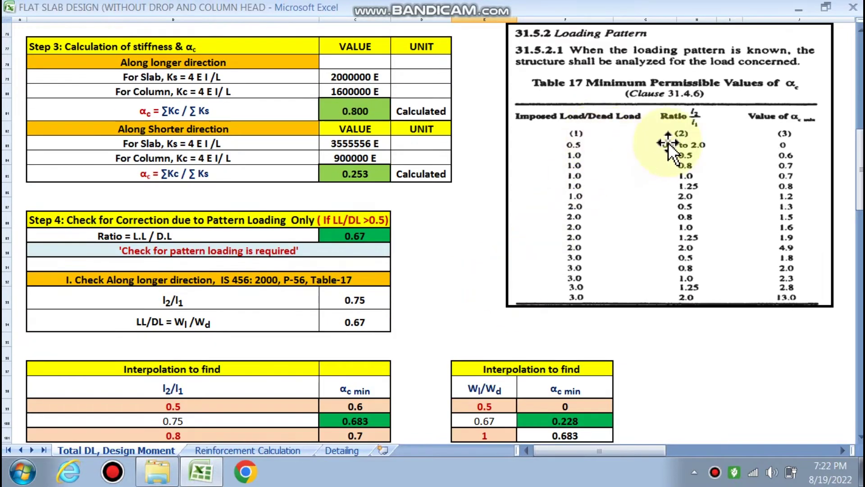
scroll(608, 211, down, 1)
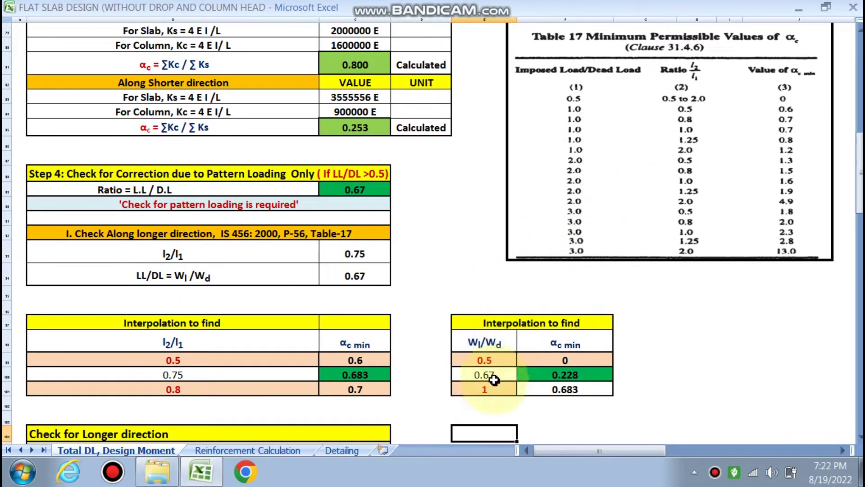
scroll(406, 343, down, 2)
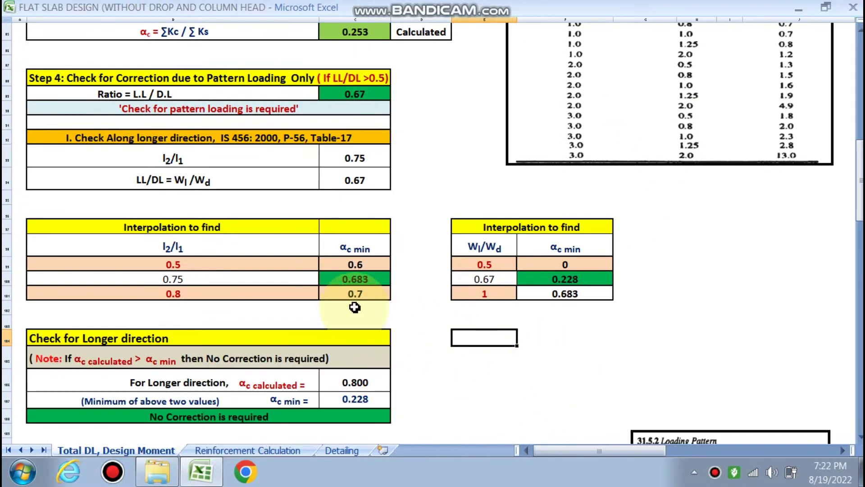
scroll(374, 278, down, 2)
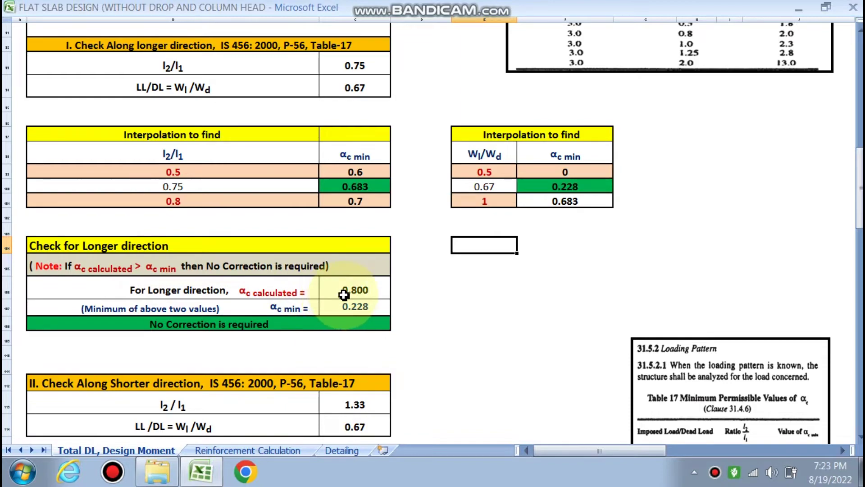
scroll(351, 294, up, 7)
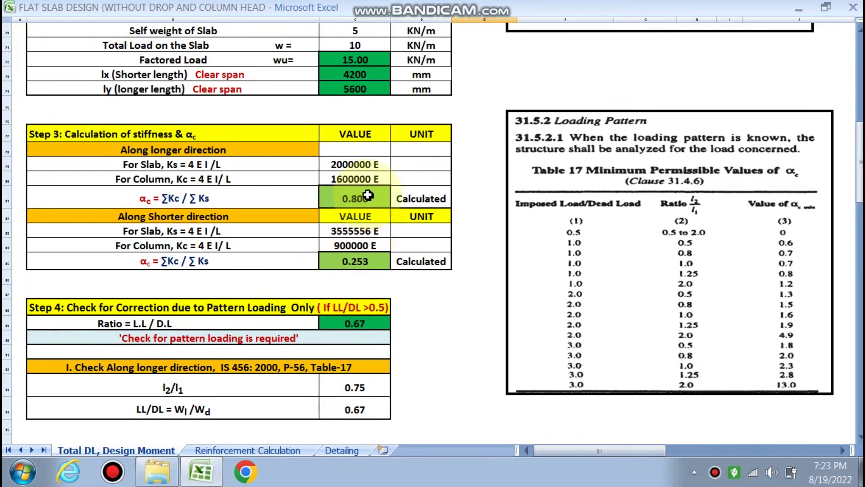
scroll(367, 198, down, 6)
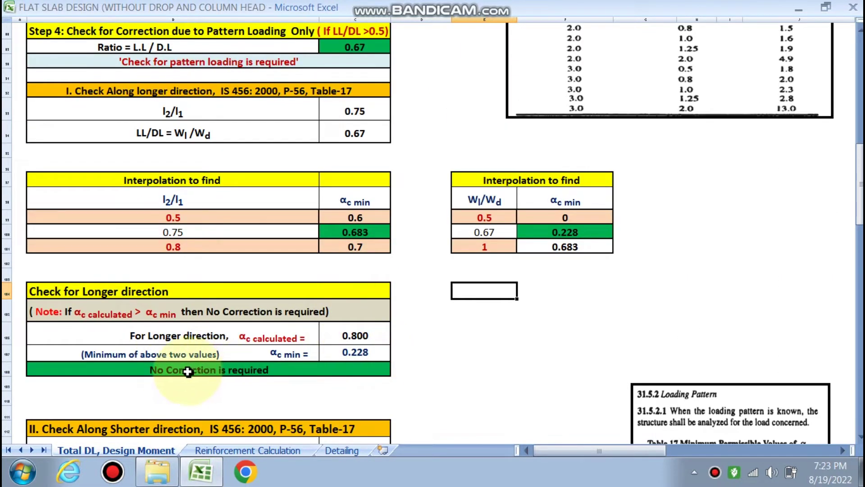
scroll(292, 374, down, 5)
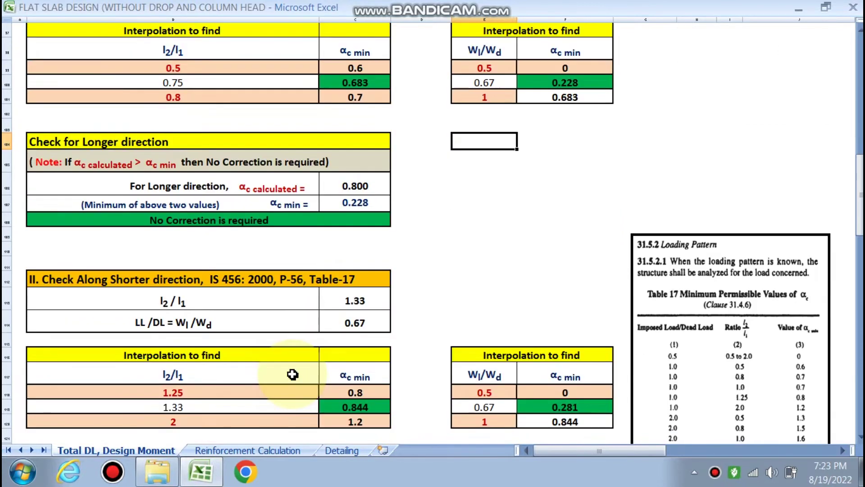
Examine the shorter direction interpolation against Table 17, its αc check, and the resulting βs correction and percentage
scroll(253, 273, down, 1)
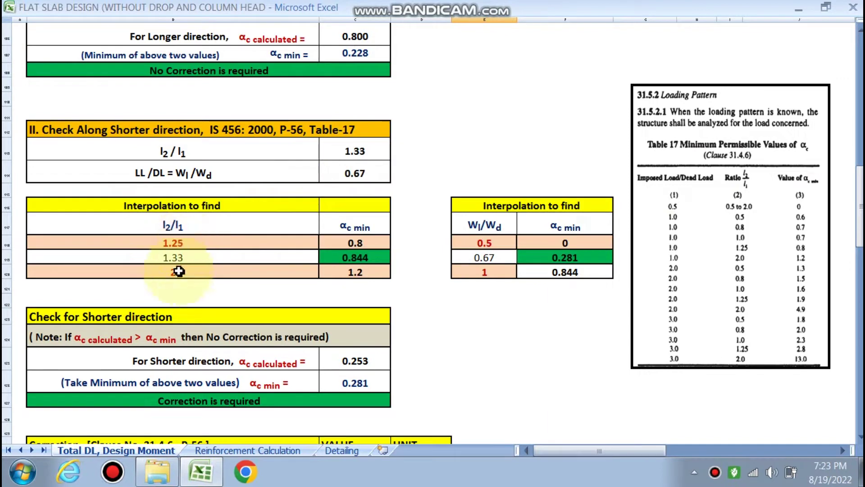
drag(290, 251, 322, 245)
click(322, 242)
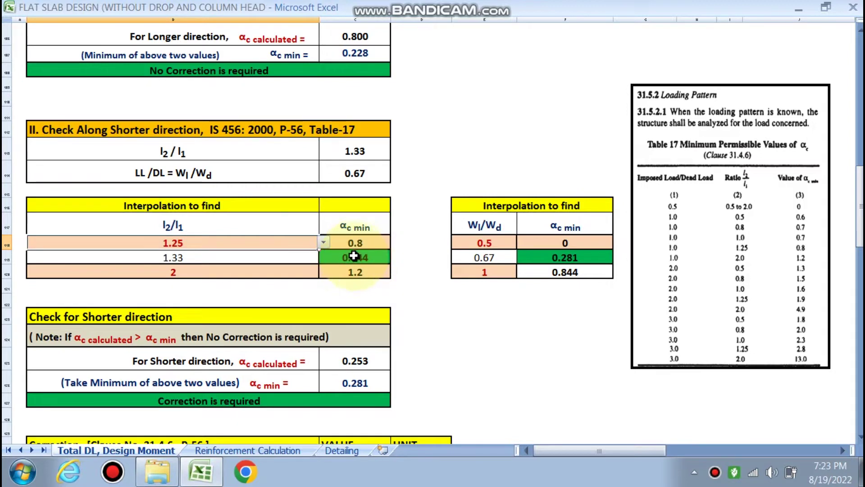
click(506, 298)
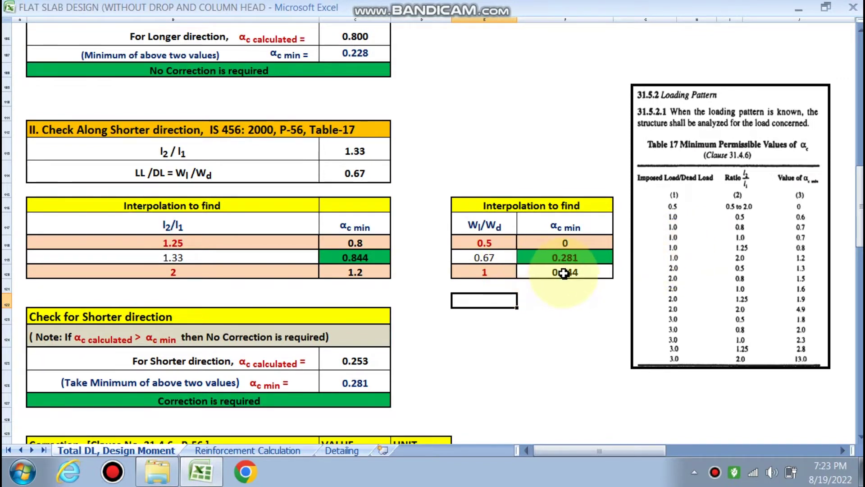
scroll(564, 260, down, 2)
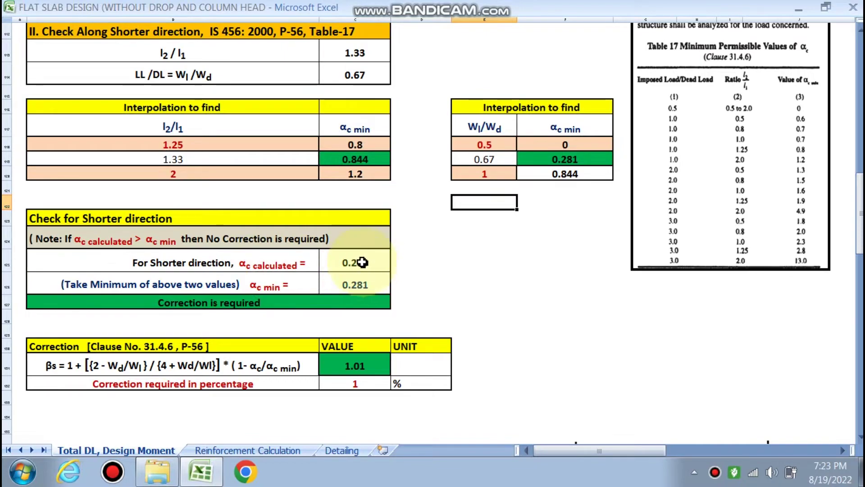
scroll(361, 260, up, 11)
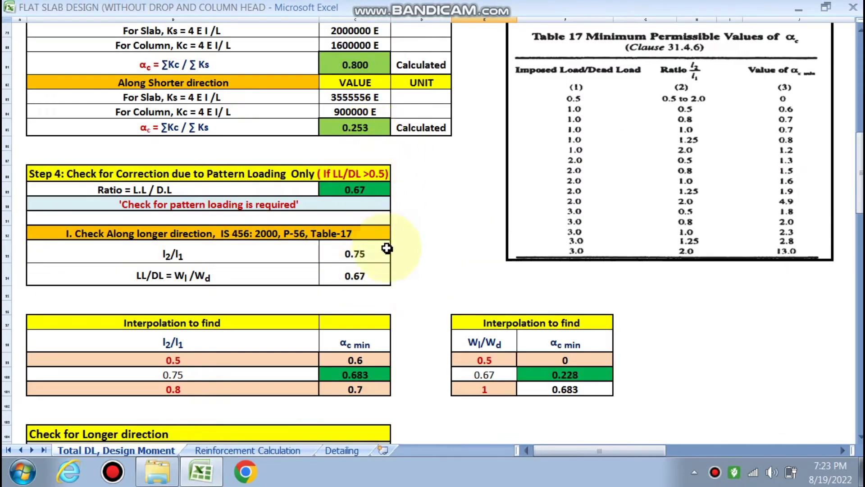
scroll(386, 245, down, 9)
scroll(364, 362, down, 2)
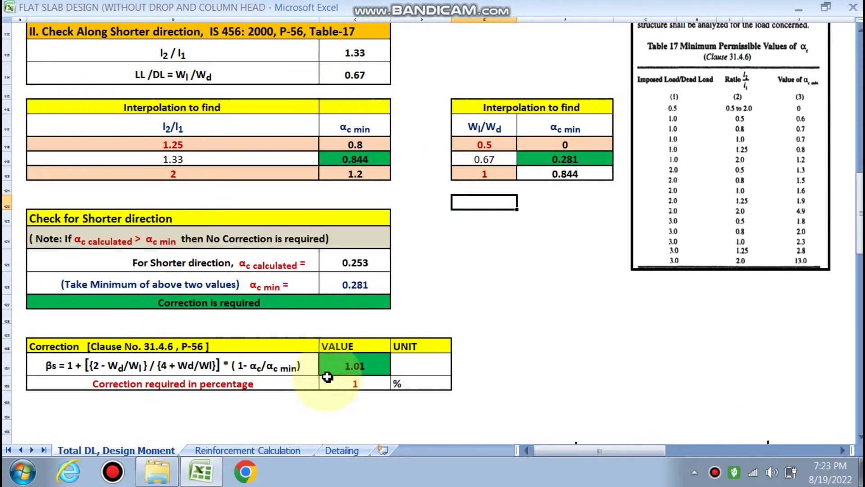
scroll(252, 315, down, 3)
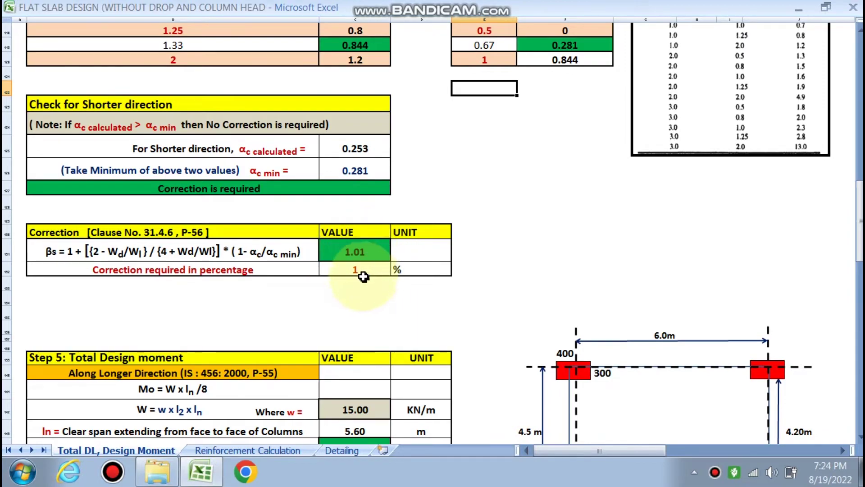
Set the shorter span lx to 5 m and increase the live load LL in the effective depth table
scroll(363, 271, up, 20)
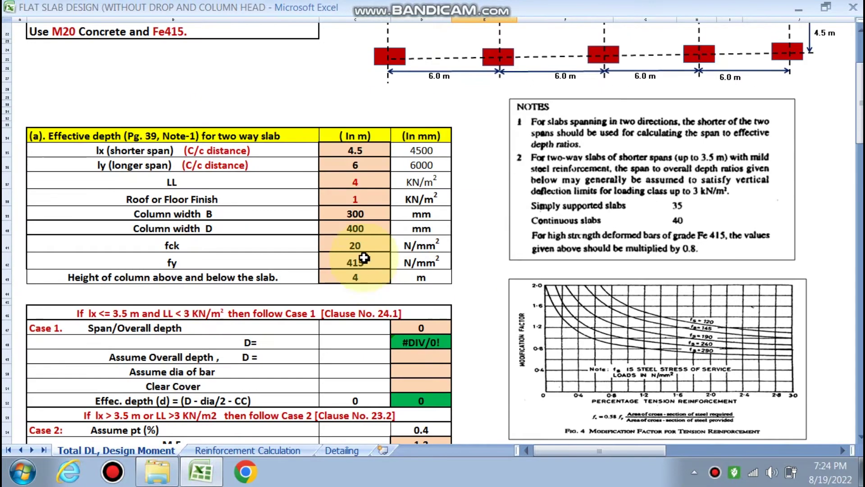
click(363, 150)
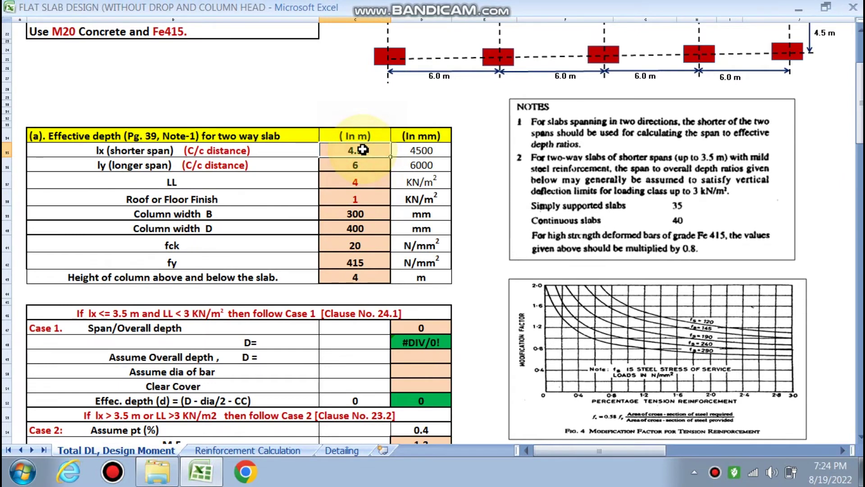
text(5)
key(Return)
click(364, 181)
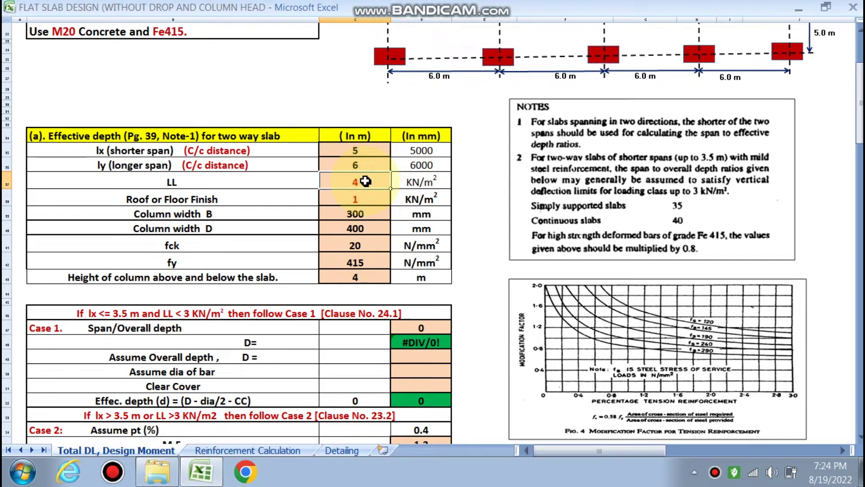
Review the recalculated loads, stiffness, pattern loading checks and correction percentage for the changed span and live load
scroll(356, 234, down, 17)
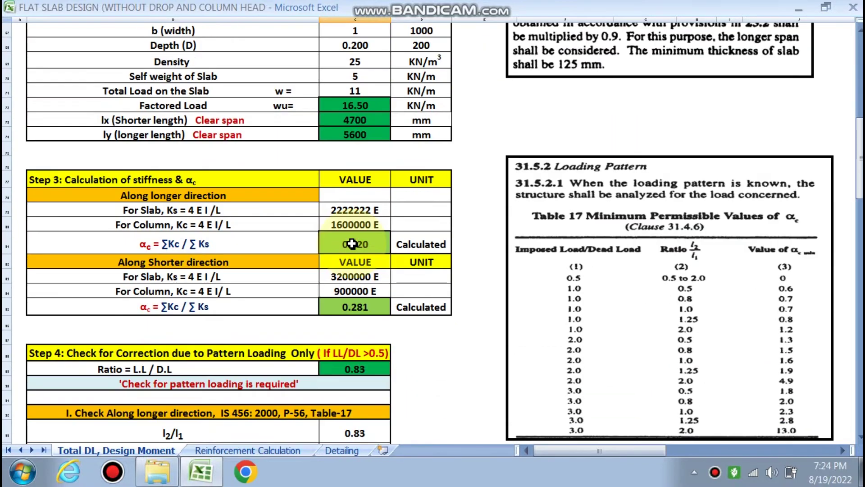
scroll(351, 246, down, 4)
scroll(222, 225, up, 2)
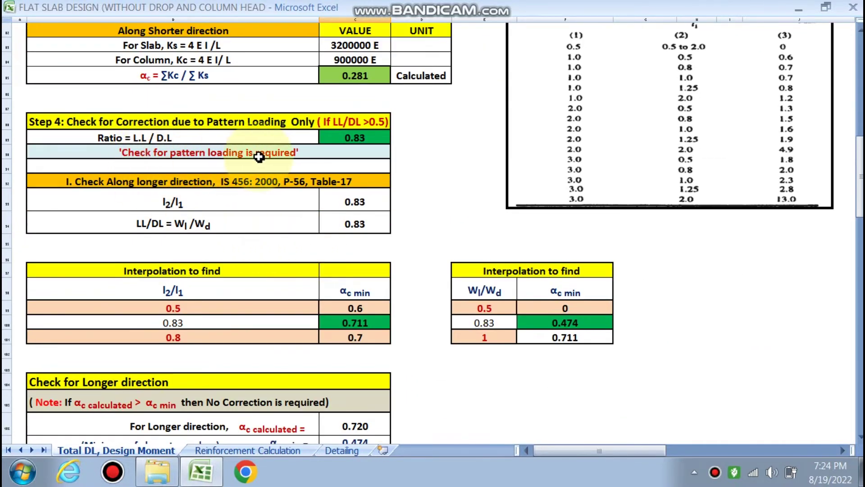
scroll(308, 262, down, 3)
scroll(308, 261, down, 9)
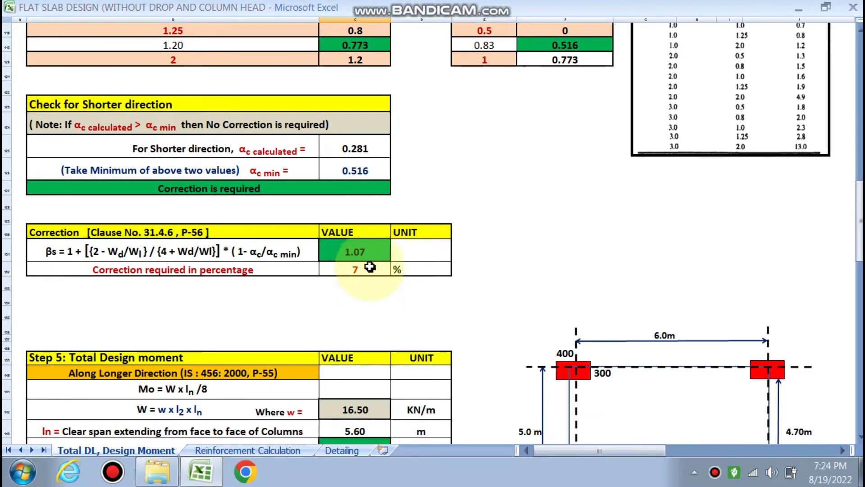
Set the shorter span lx to 4.5 m and the live load LL to 4 KN/m² in the effective depth table
scroll(362, 272, up, 20)
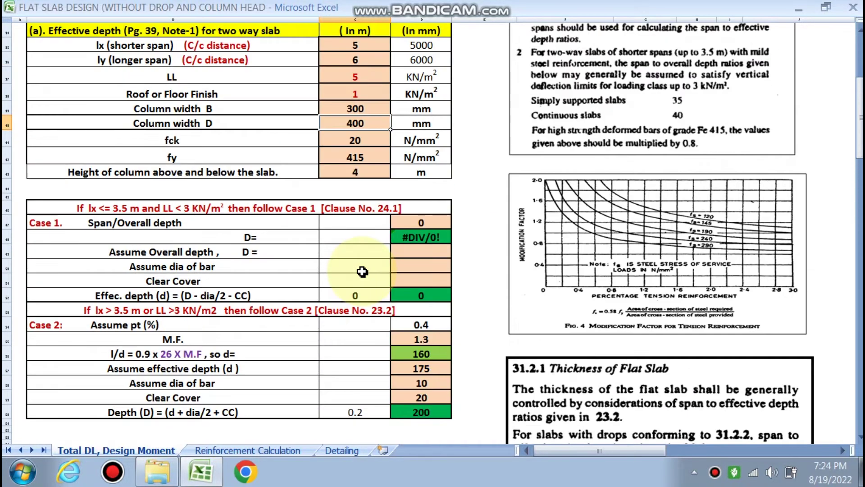
scroll(362, 271, up, 4)
click(359, 202)
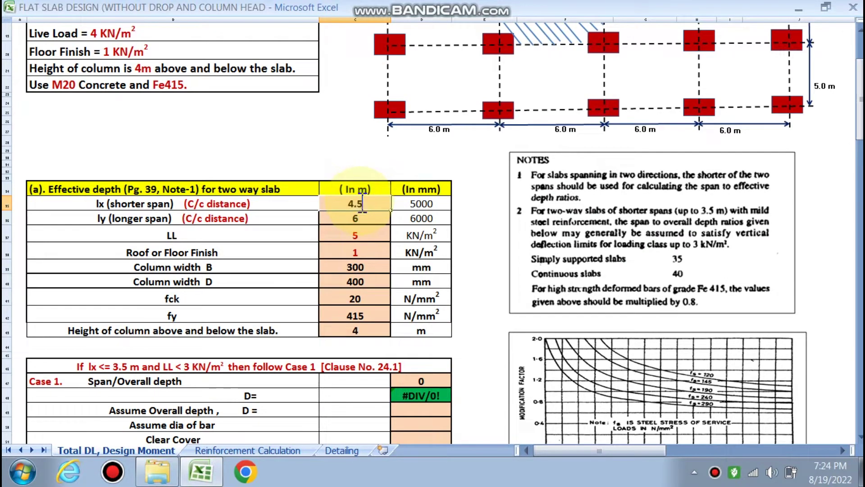
key(Return)
click(362, 233)
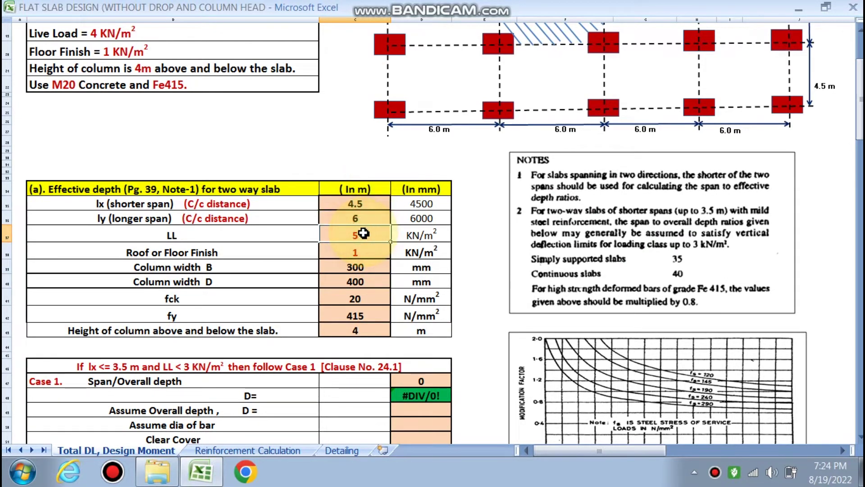
Review the recalculated stiffness, pattern loading check, shorter direction correction and total design moments for the changed span and live load
scroll(356, 293, down, 20)
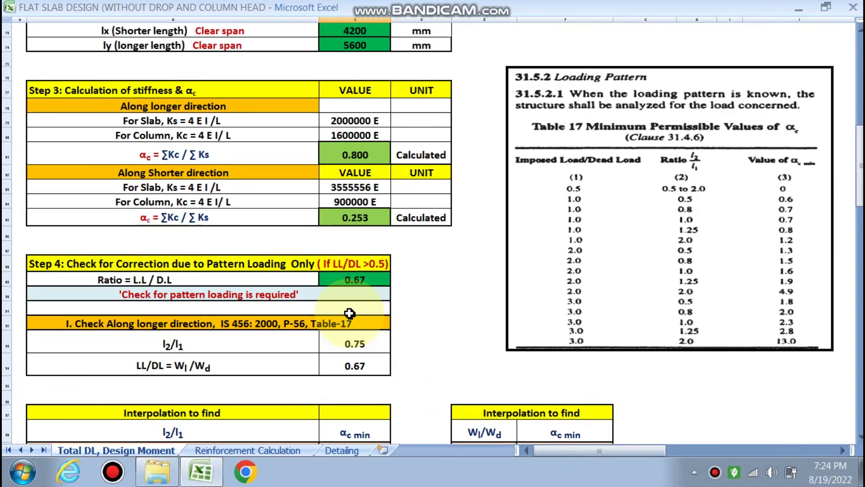
scroll(349, 320, down, 6)
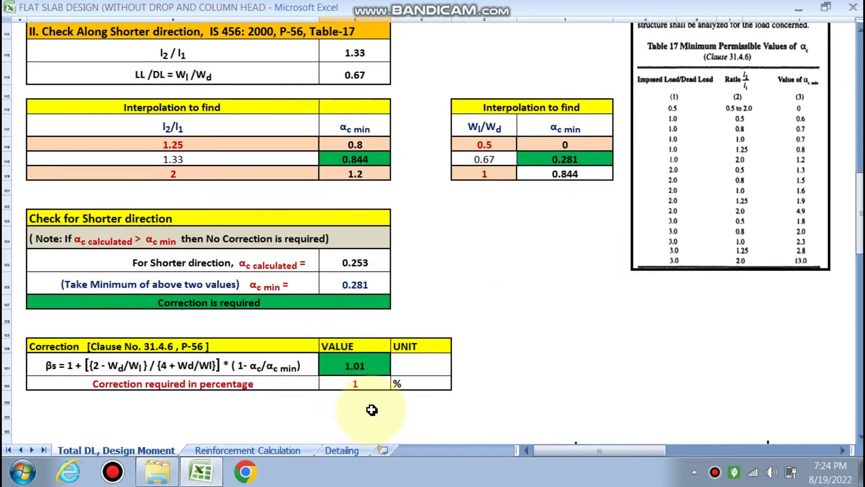
scroll(360, 382, down, 5)
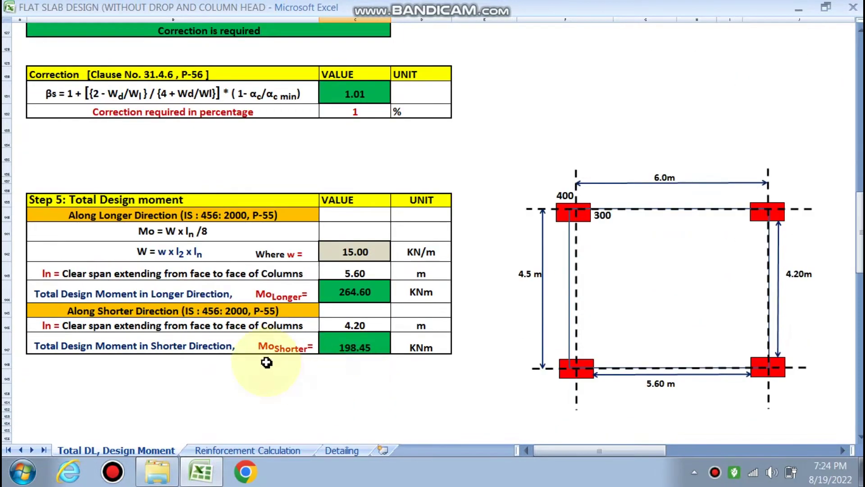
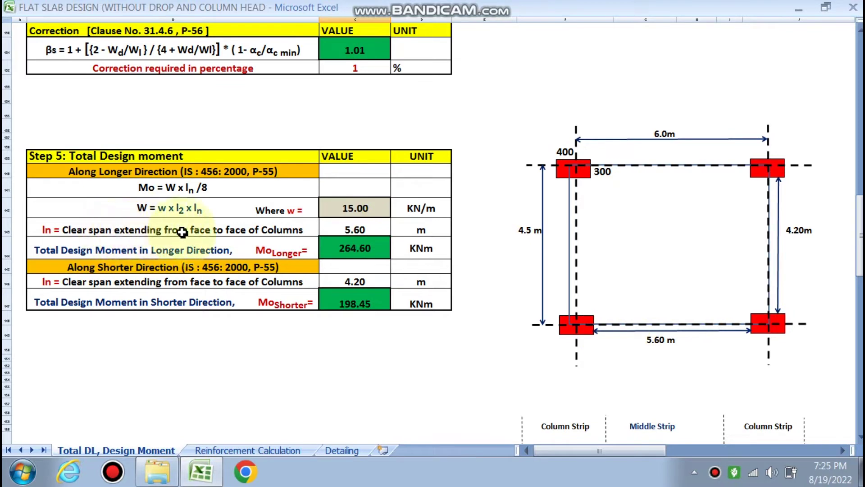
Inspect the Step 5 formulas for the total design moment in the longer and shorter directions against the panel sketch
double_click(347, 252)
key(Escape)
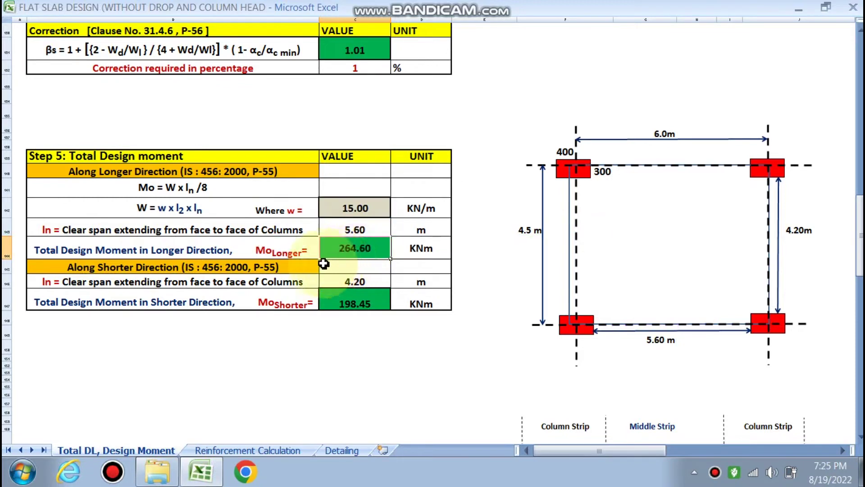
double_click(360, 250)
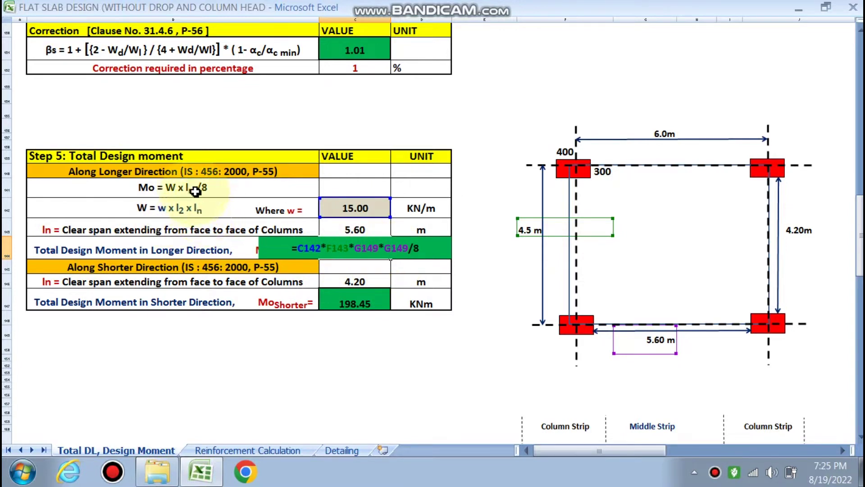
key(Escape)
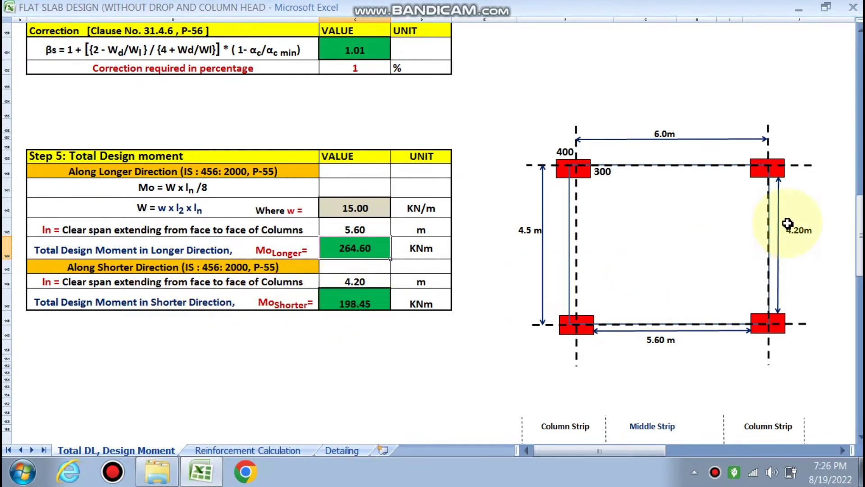
scroll(319, 280, down, 1)
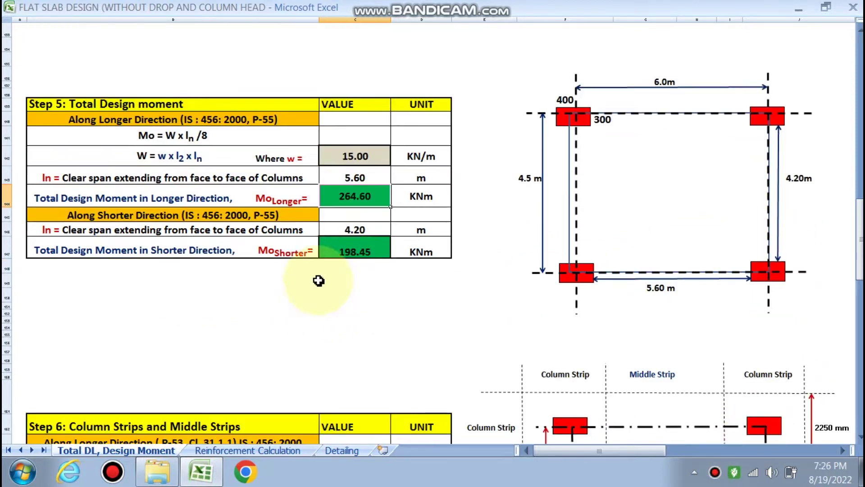
double_click(349, 251)
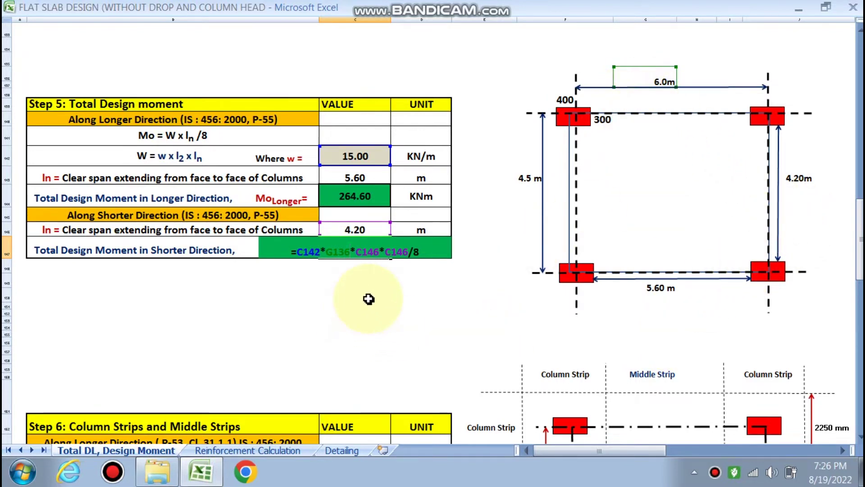
key(Return)
Inspect the Step 6 formulas for 0.25 l2, 0.25 l1 and the column strip width, comparing them with the strip layout sketch
scroll(393, 304, down, 3)
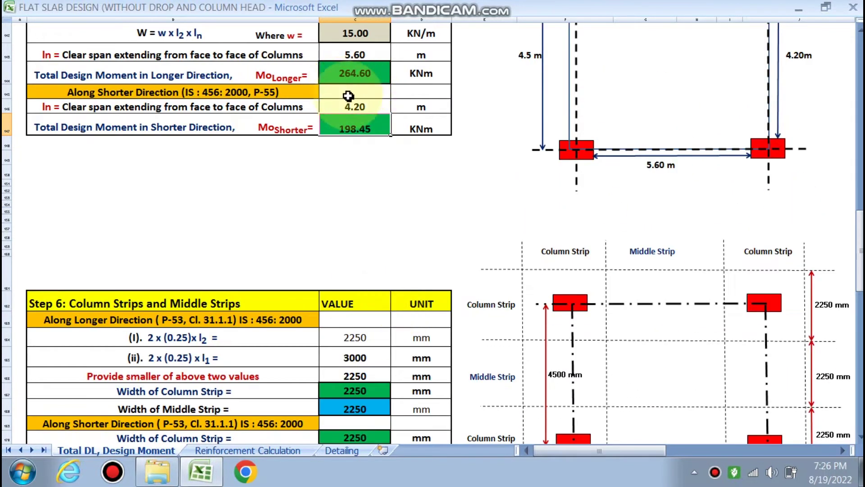
scroll(336, 216, down, 3)
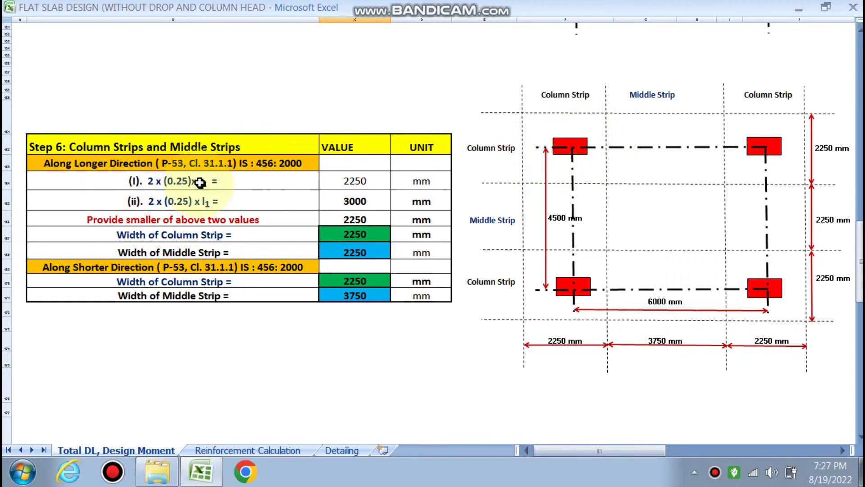
double_click(370, 180)
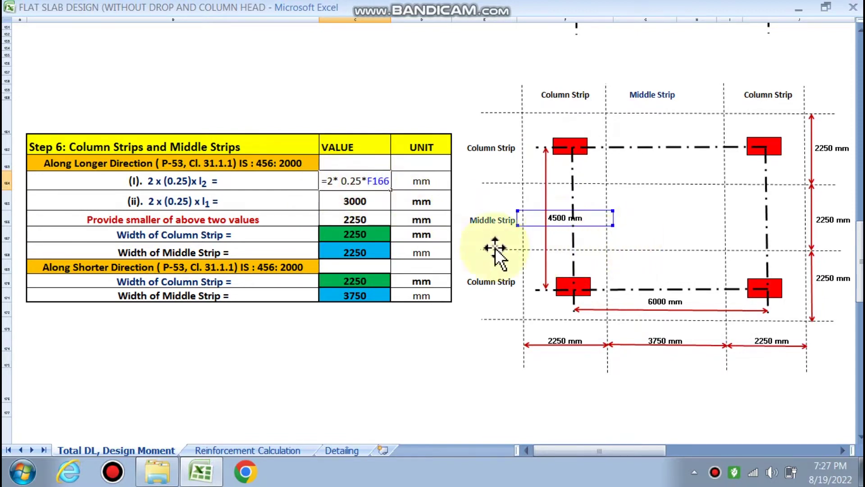
key(Escape)
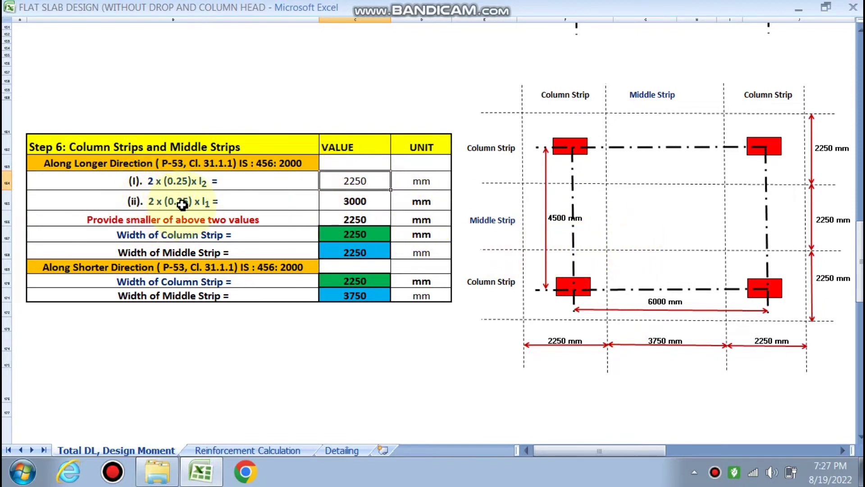
double_click(359, 203)
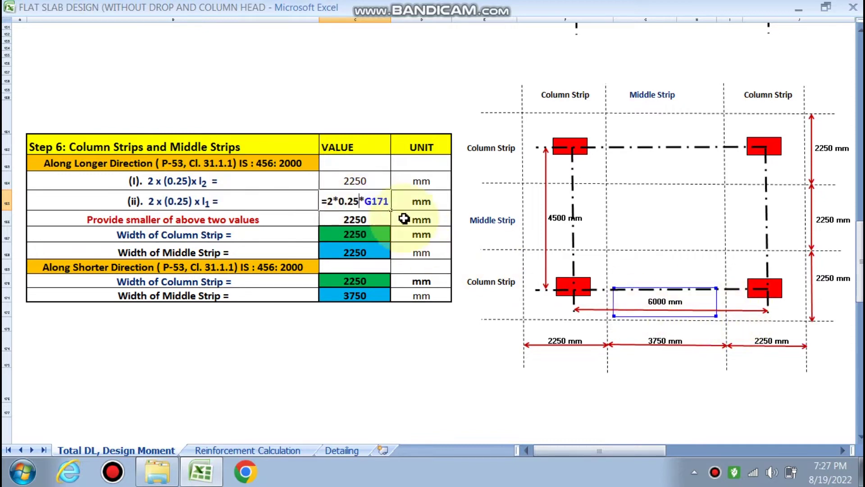
key(Escape)
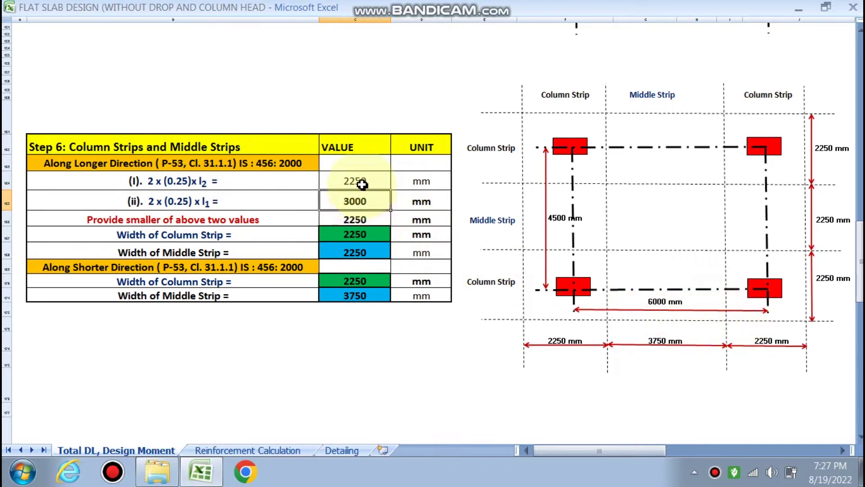
double_click(365, 234)
key(Escape)
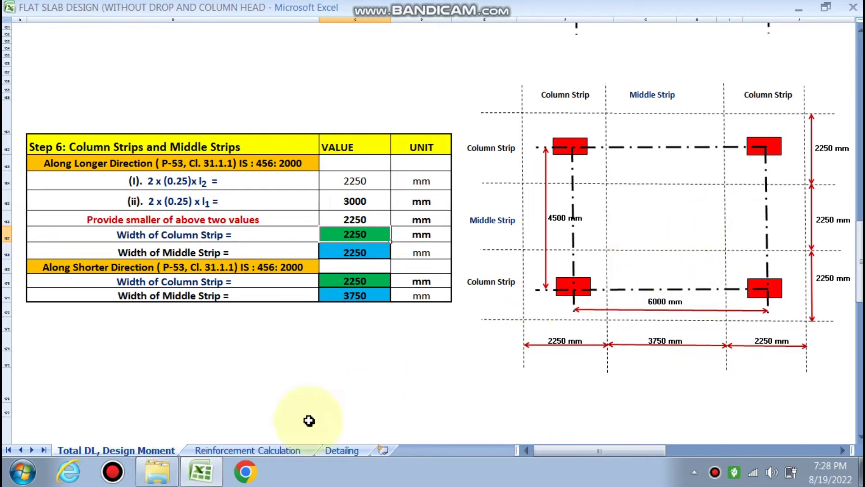
Trace the moment and slab depths on the Reinforcement Calculation sheet back to their source tables on the Total DL, Design Moment sheet
click(232, 448)
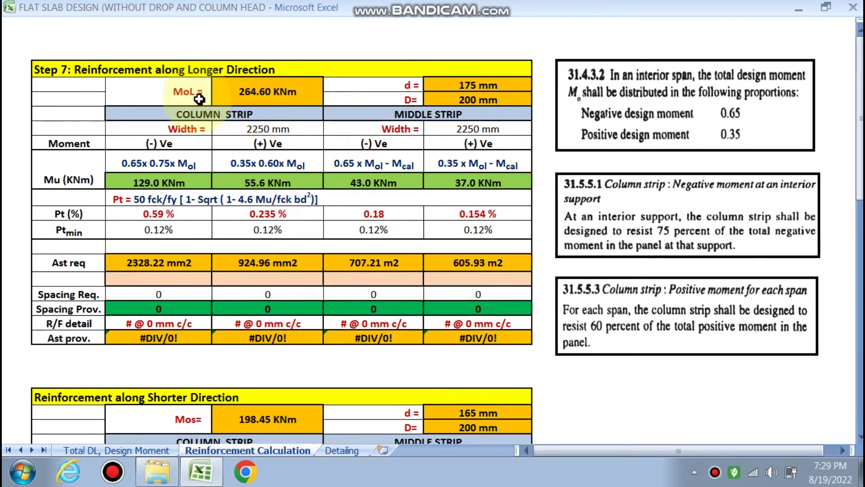
click(147, 451)
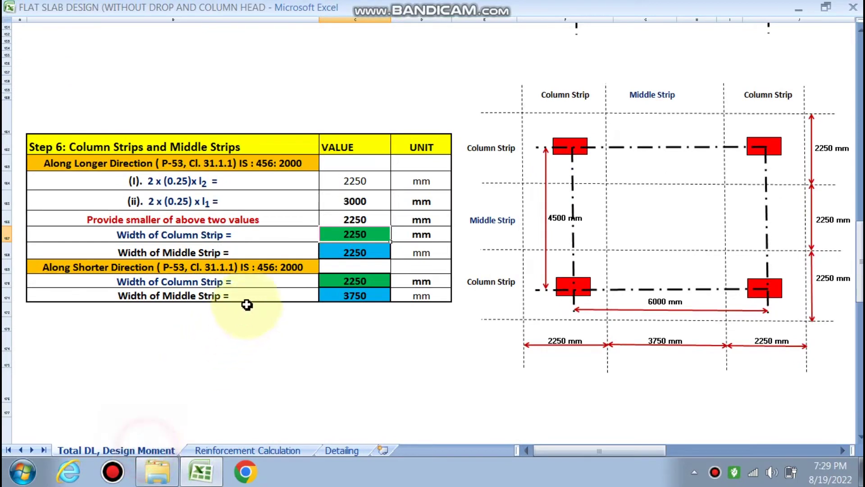
scroll(353, 232, up, 5)
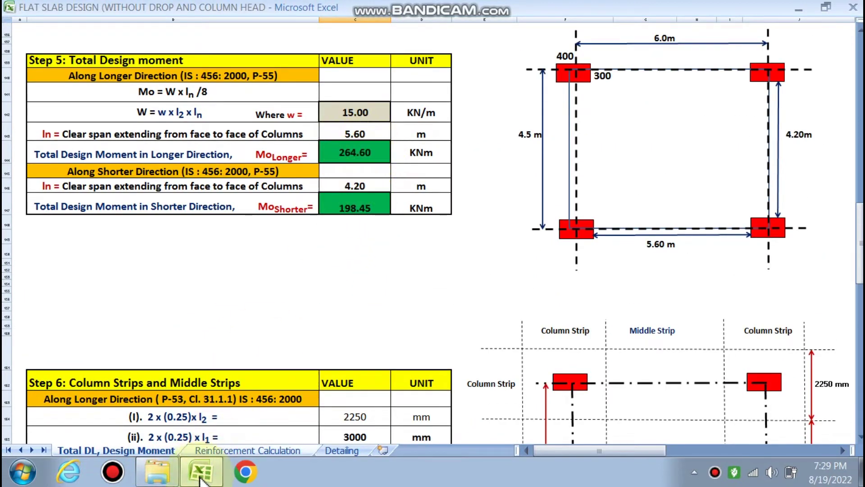
click(230, 451)
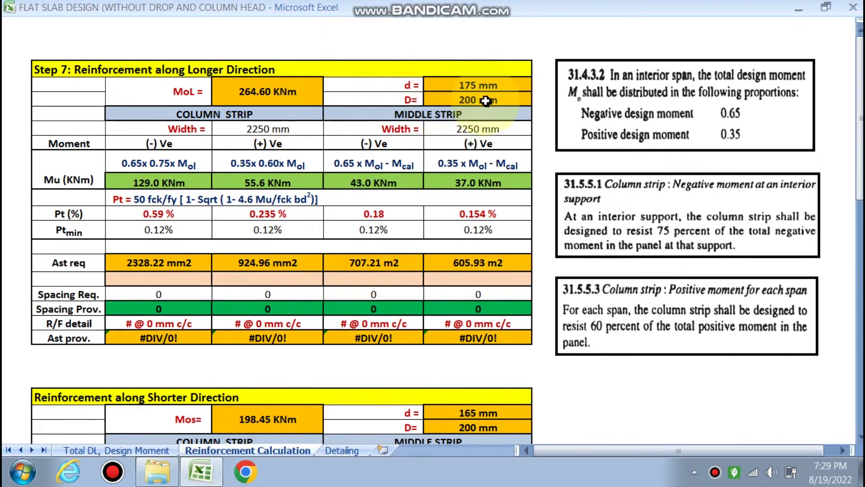
click(167, 451)
scroll(400, 300, up, 8)
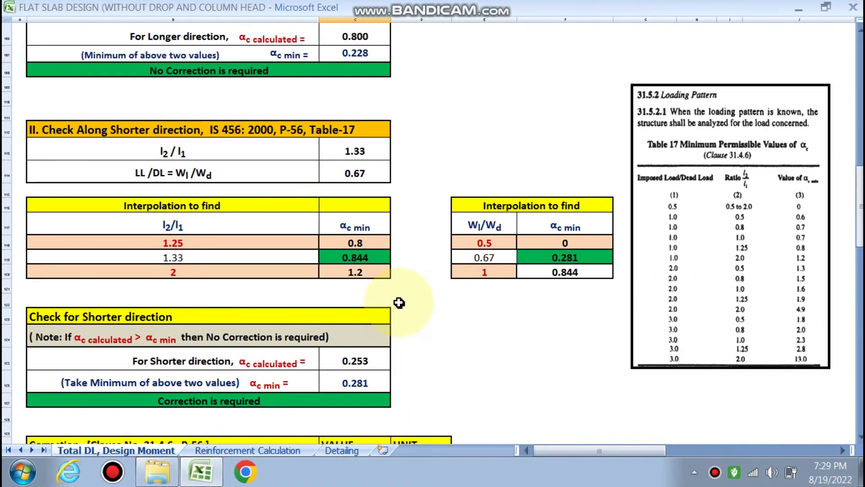
scroll(399, 303, up, 18)
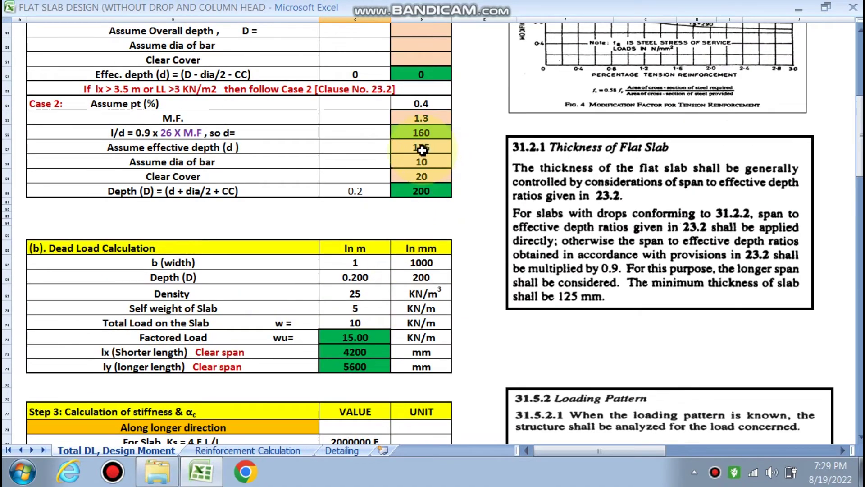
click(228, 448)
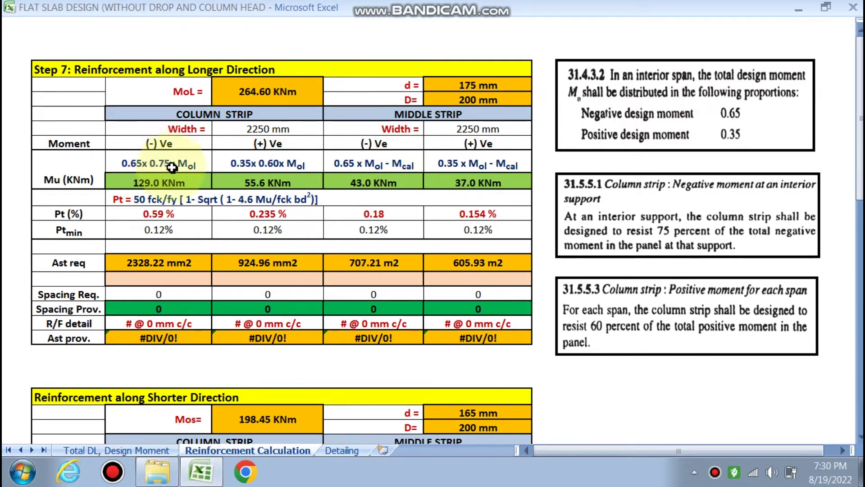
Inspect the negative and positive middle strip moment formulas in the longer direction reinforcement table
key(F2)
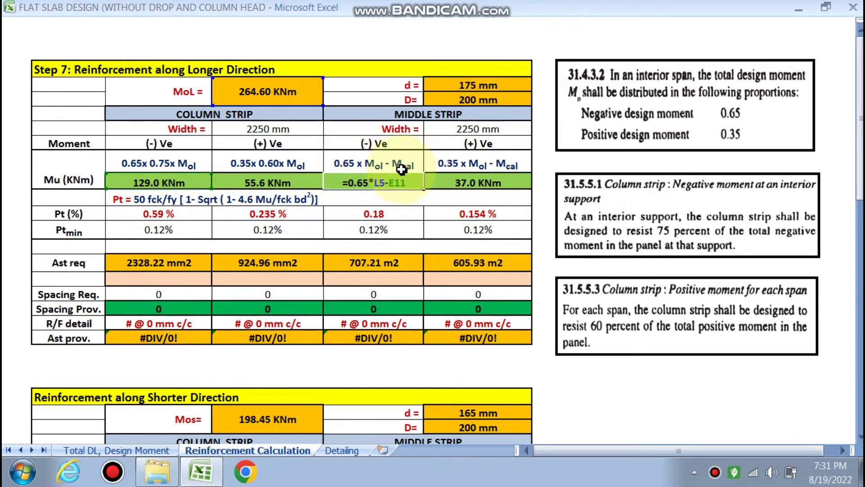
key(Escape)
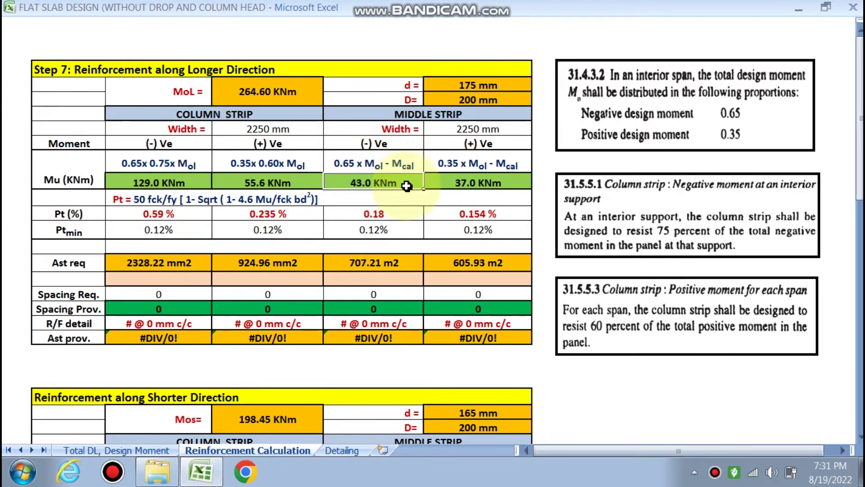
double_click(479, 165)
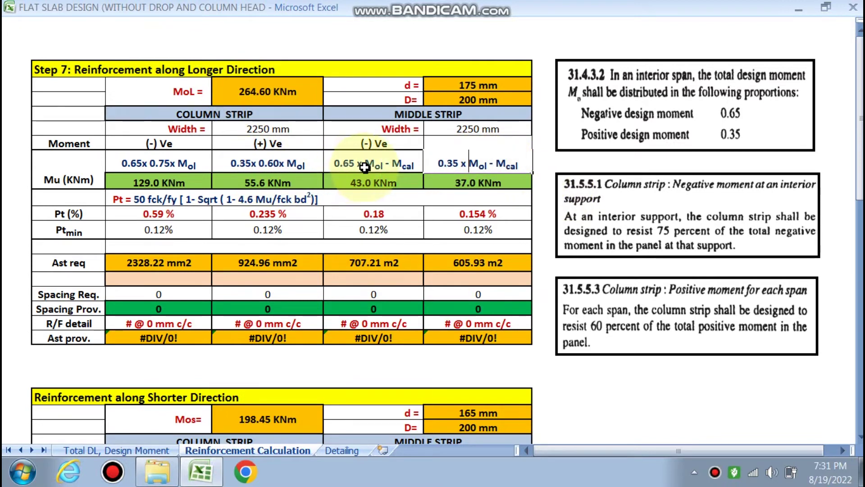
double_click(478, 183)
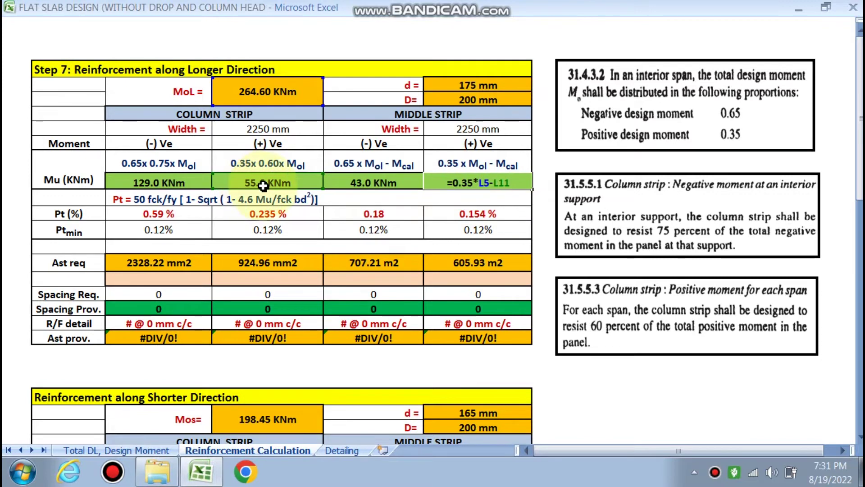
key(Escape)
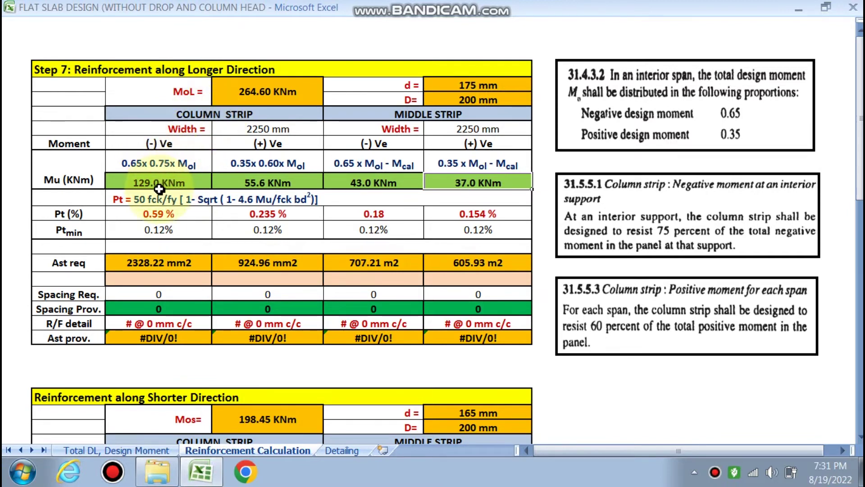
Inspect the Pt (%) formulas for the column strip's negative moment and both middle strip moments in the longer direction
double_click(153, 215)
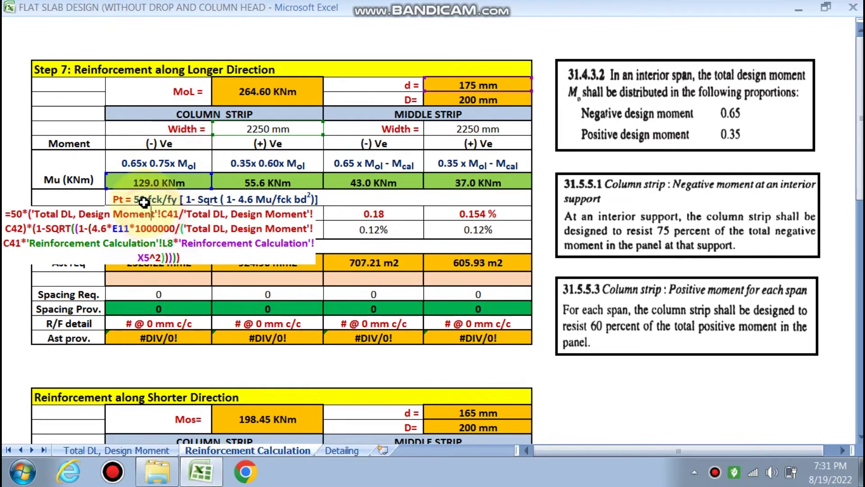
key(Escape)
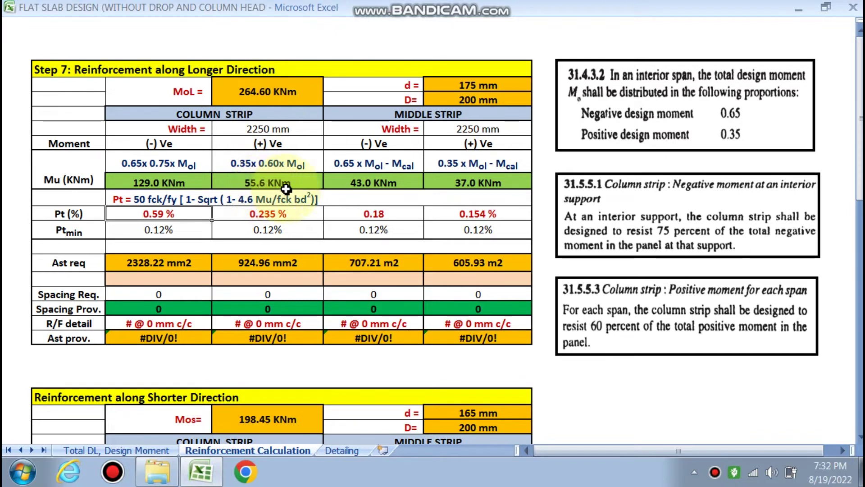
double_click(376, 215)
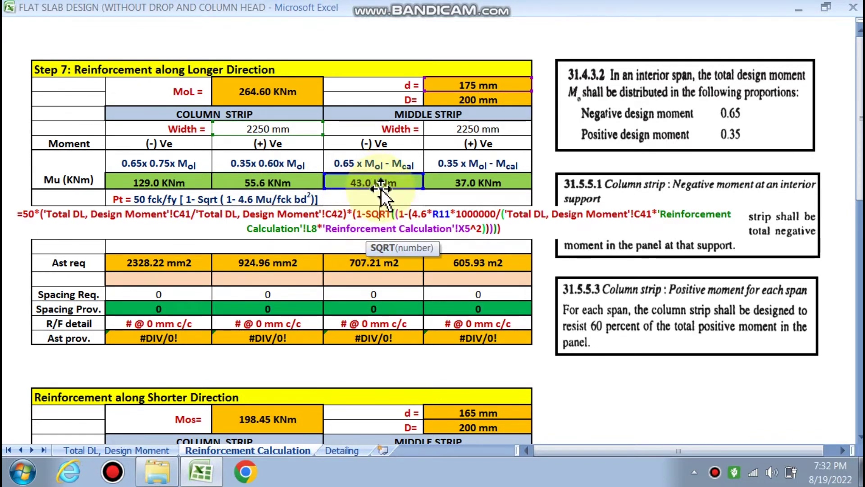
click(480, 214)
double_click(480, 214)
key(Escape)
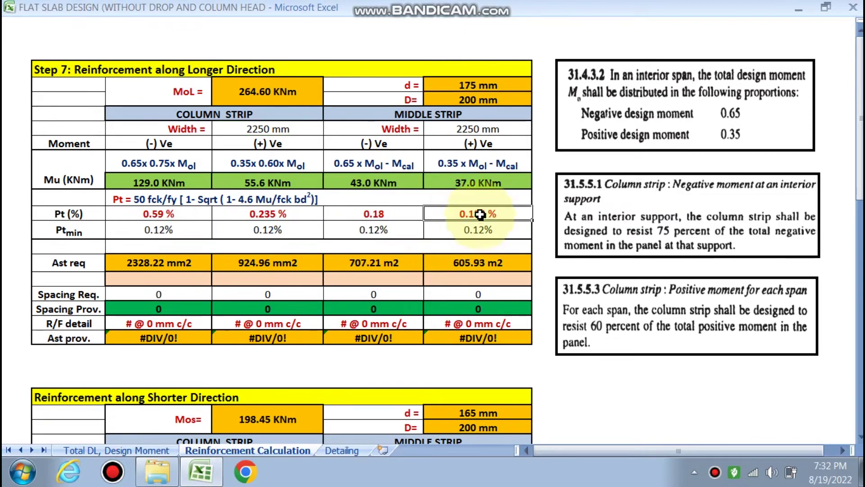
In the longer direction table, choose a 16 mm bar for the column strip's negative moment and 10 mm for its positive moment
scroll(183, 215, down, 1)
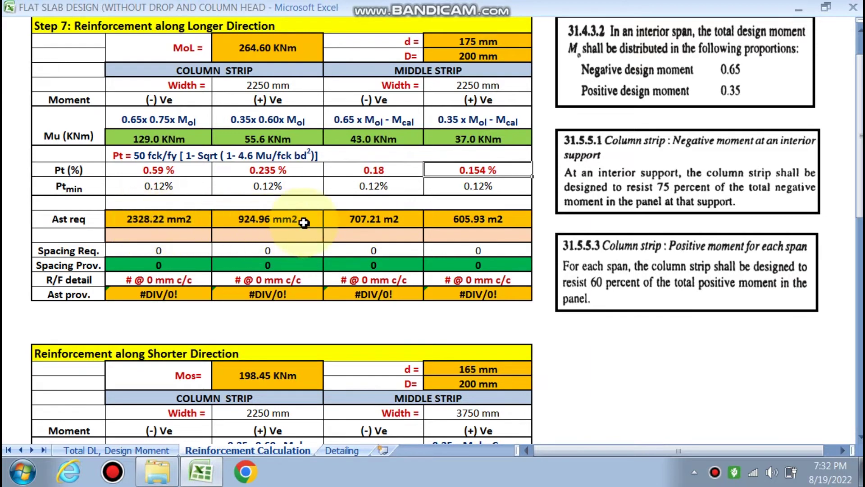
click(169, 234)
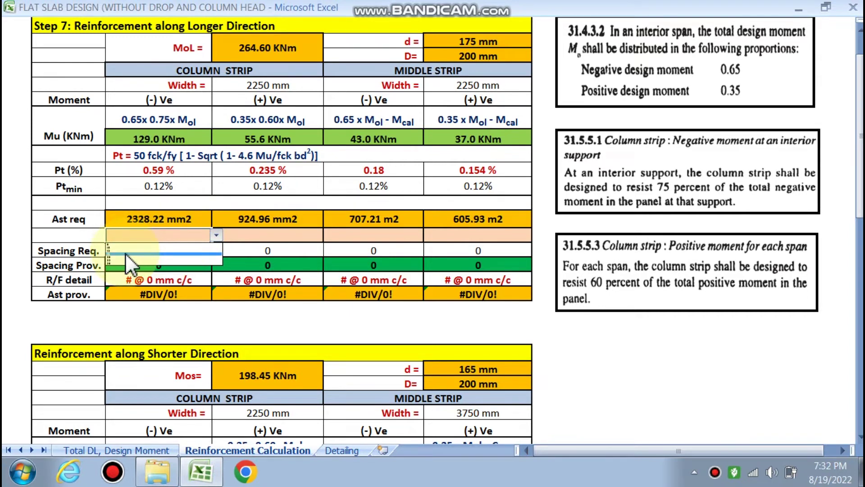
click(125, 253)
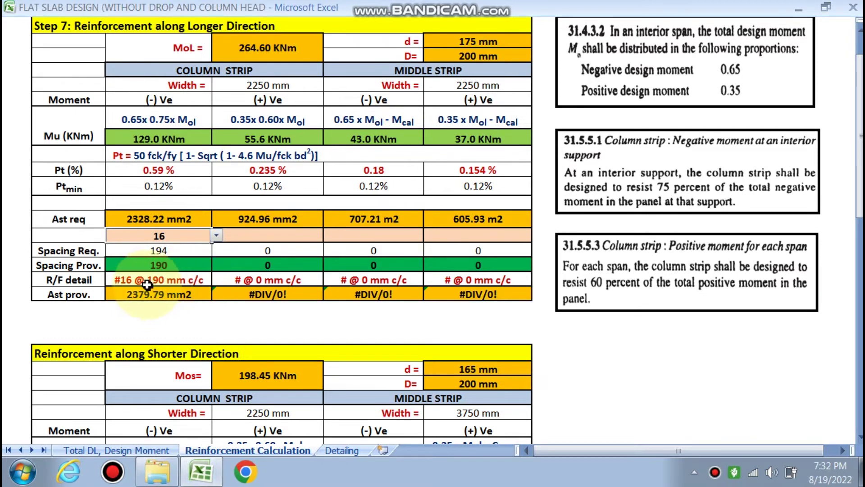
click(267, 235)
click(327, 234)
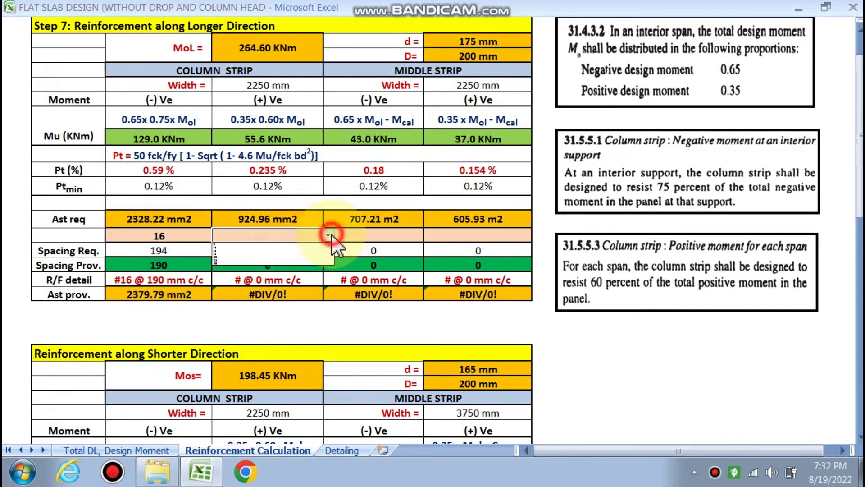
click(233, 247)
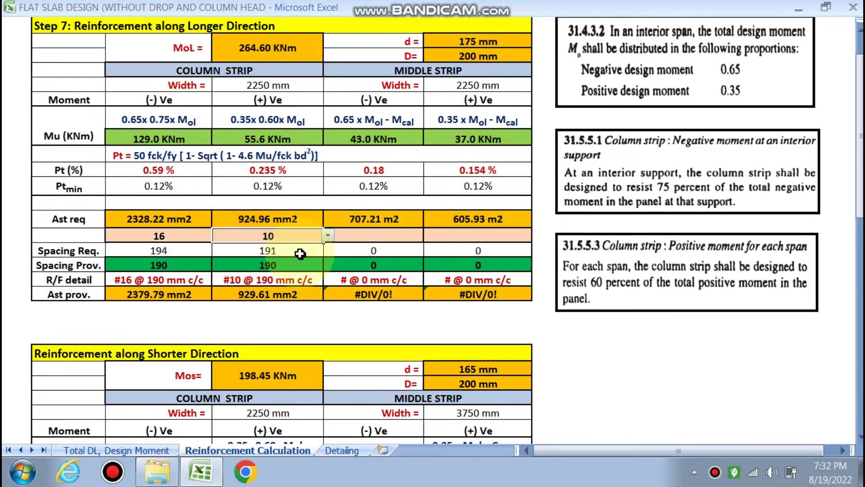
Choose 8 mm bars for both the negative and positive middle strip moments in the longer direction table
click(384, 233)
click(428, 235)
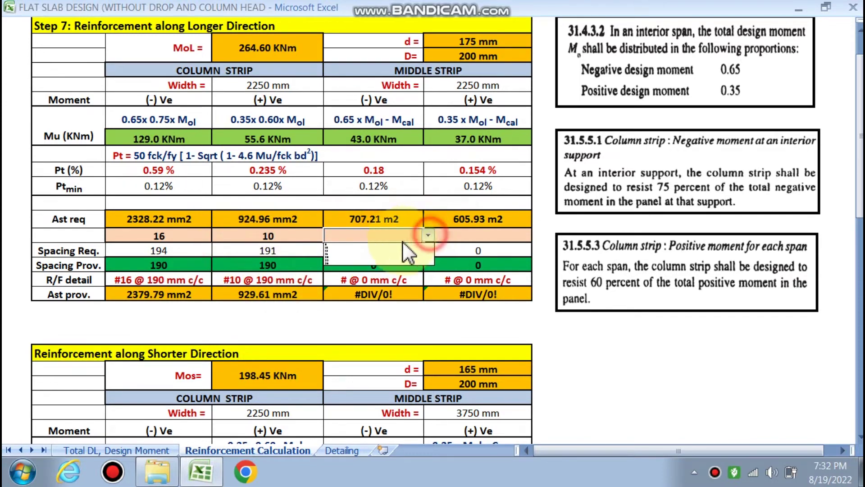
click(348, 245)
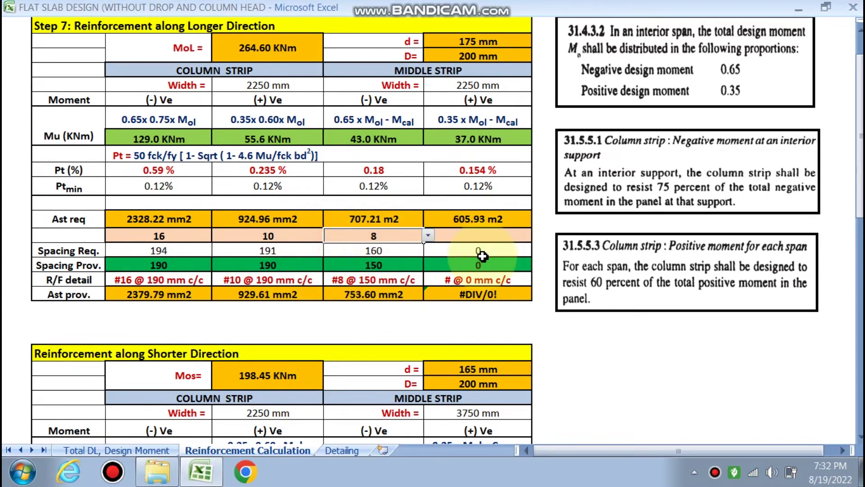
click(460, 232)
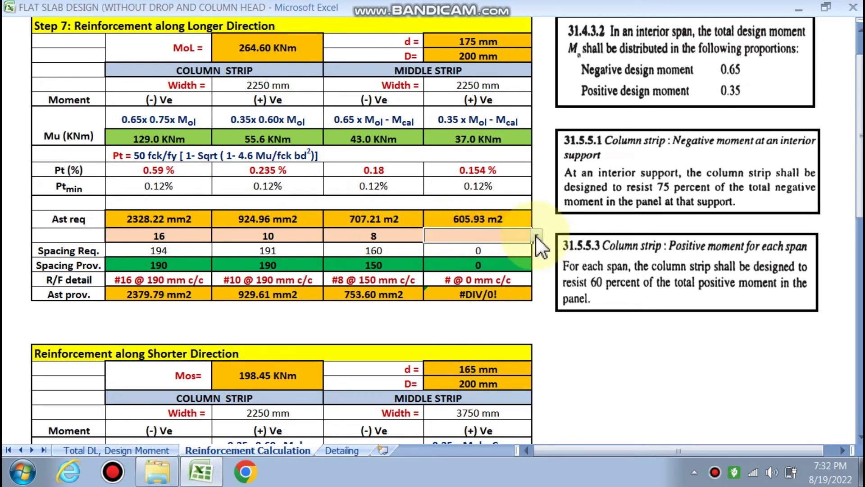
click(536, 235)
click(441, 246)
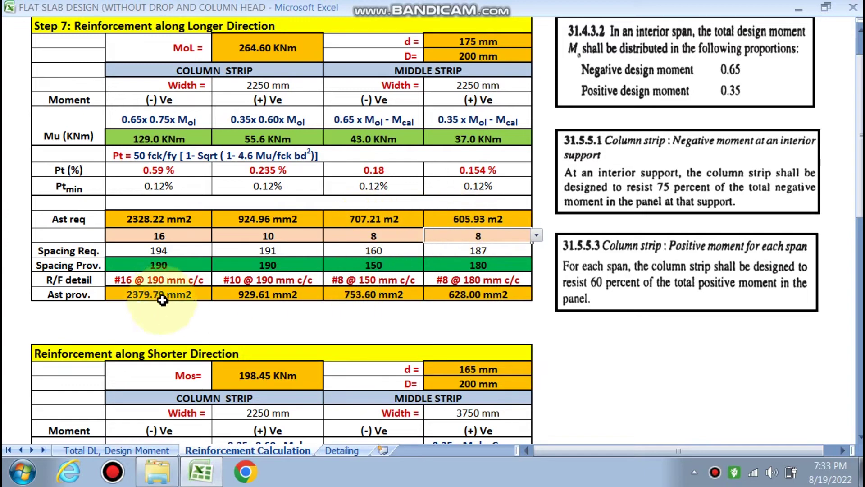
Trace the shorter direction moment Mos back to the Step 5 total design moment on the Total DL, Design Moment sheet
scroll(306, 279, up, 1)
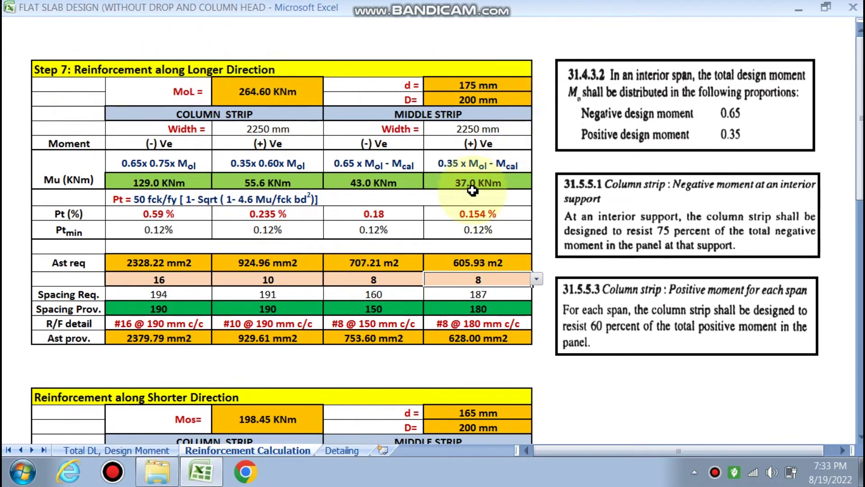
scroll(307, 214, down, 4)
scroll(308, 214, down, 3)
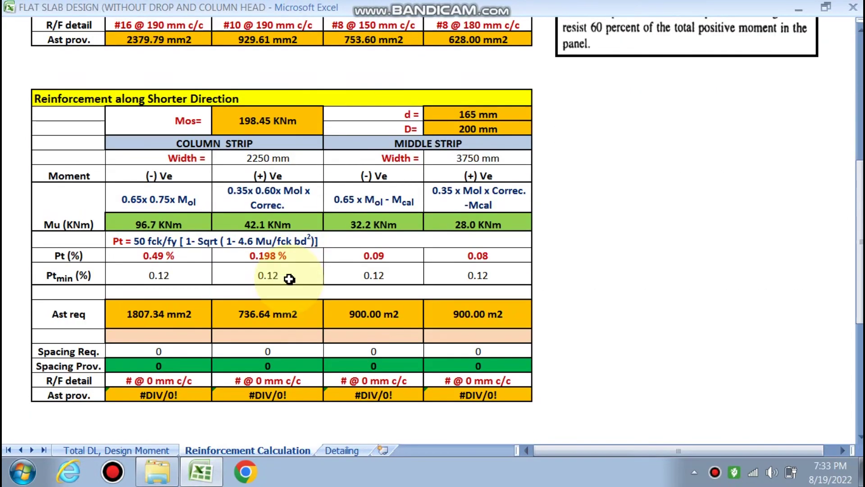
click(135, 450)
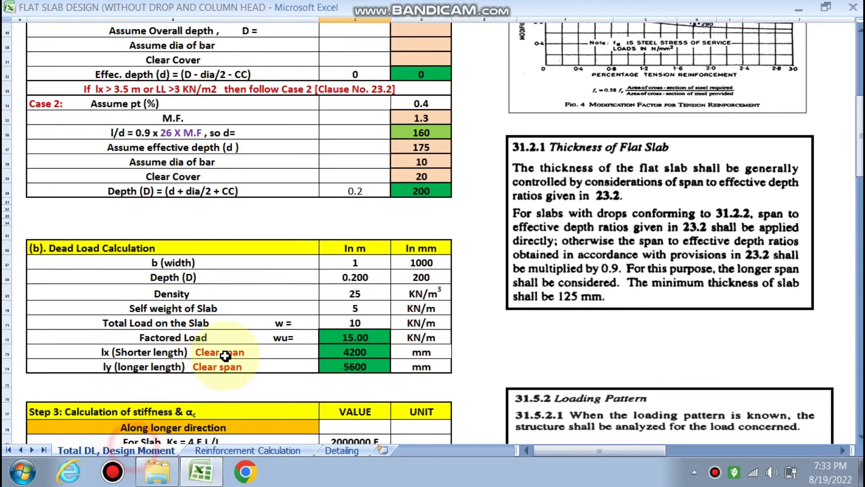
scroll(381, 383, down, 8)
scroll(375, 348, down, 13)
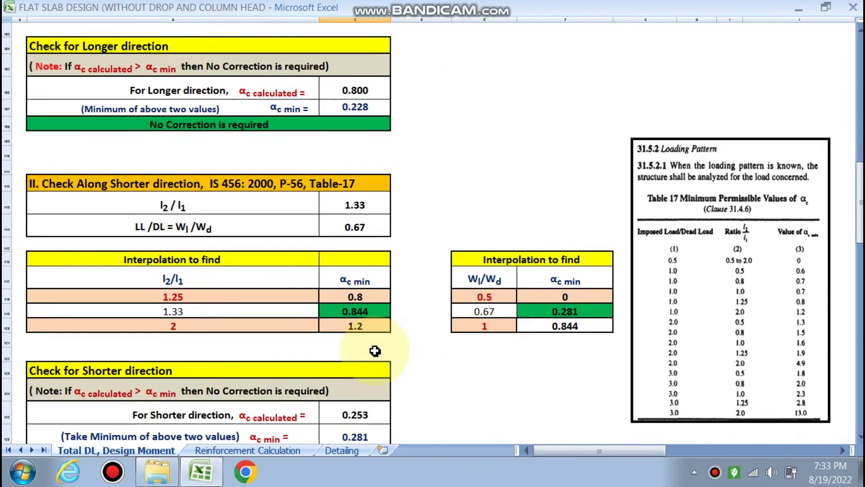
scroll(367, 355, down, 5)
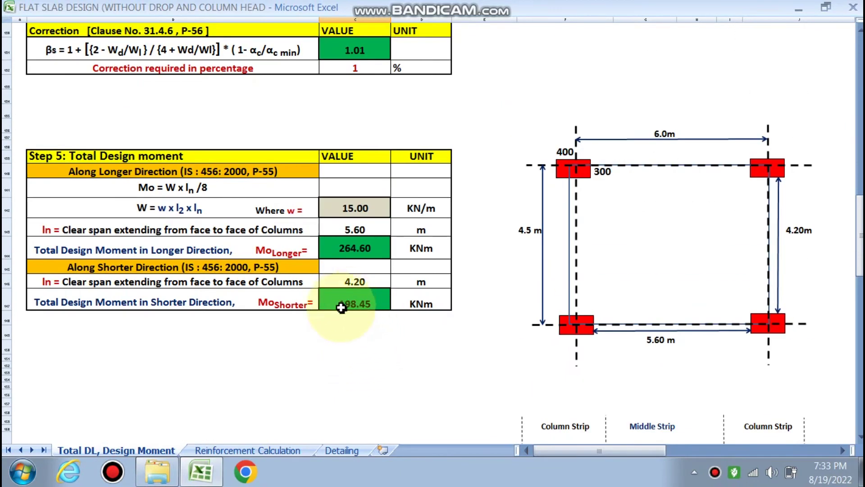
click(218, 449)
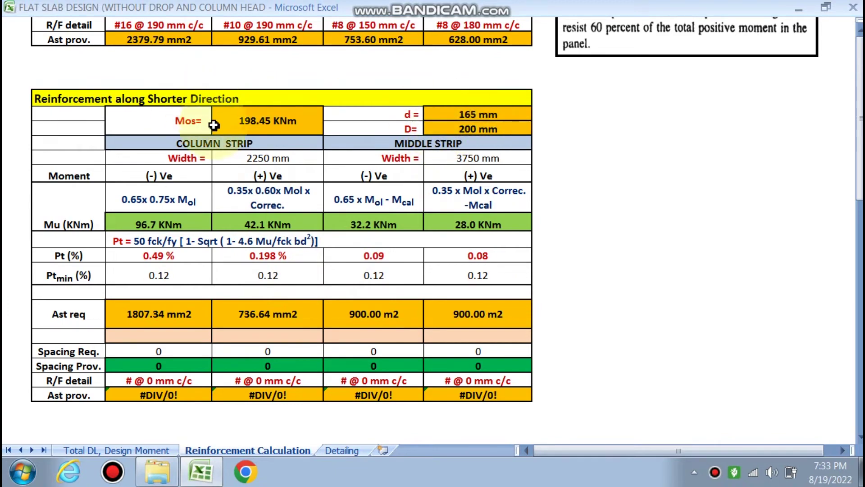
Compare the effective depths and moment coefficients of the longer and shorter direction reinforcement tables
scroll(214, 118, up, 7)
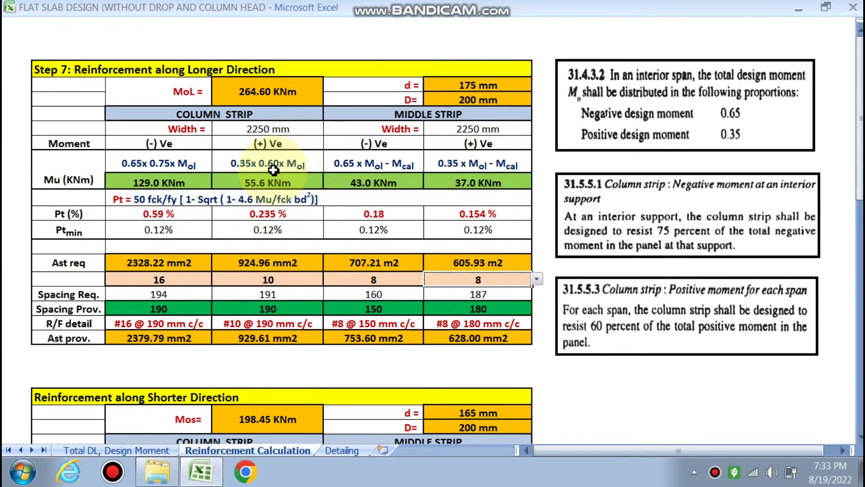
scroll(383, 221, down, 2)
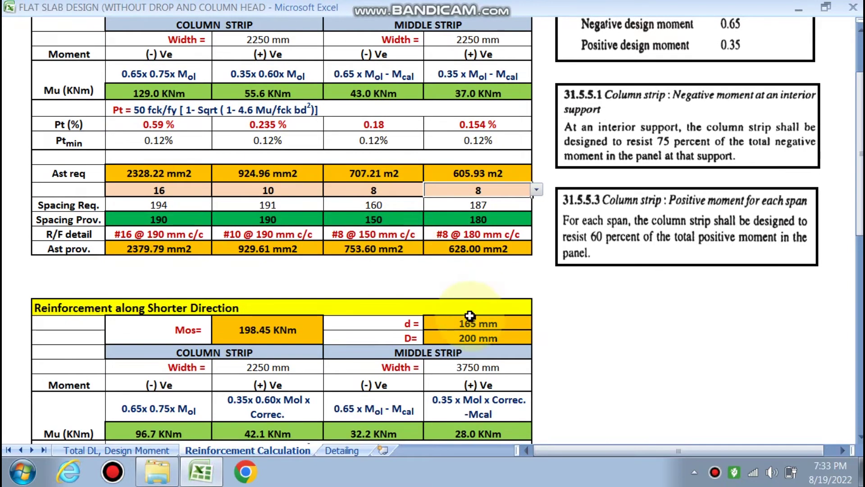
scroll(475, 317, up, 2)
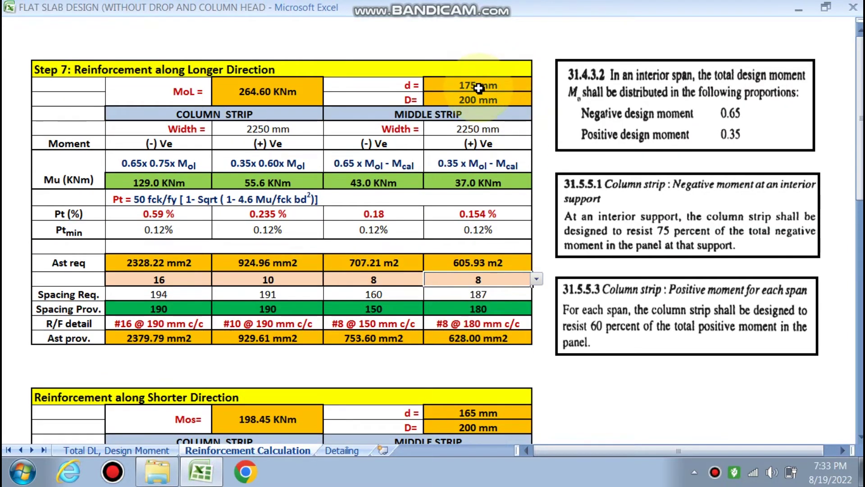
scroll(478, 333, down, 2)
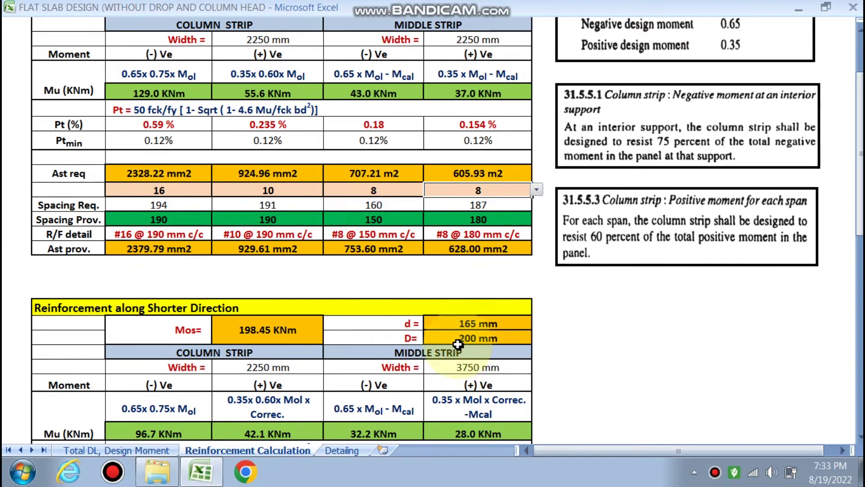
scroll(487, 341, down, 4)
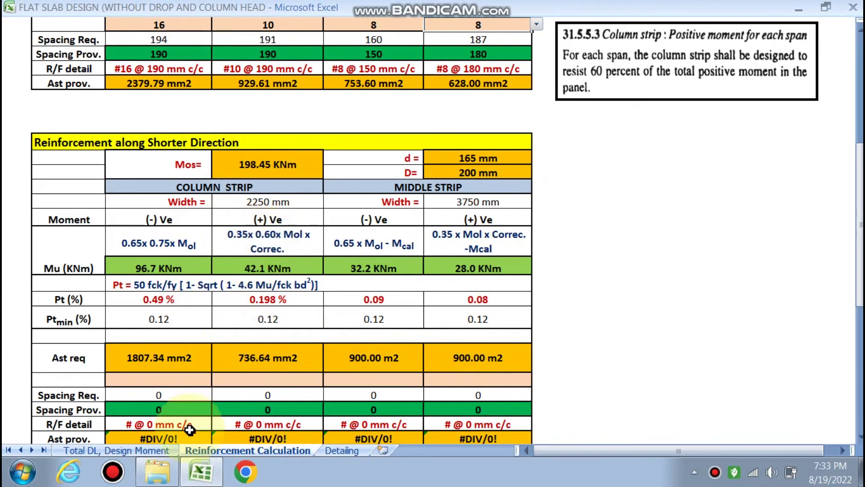
Check the shorter direction correction factor on the Total DL, Design Moment sheet against the shorter direction moment expressions
click(166, 450)
scroll(298, 309, up, 3)
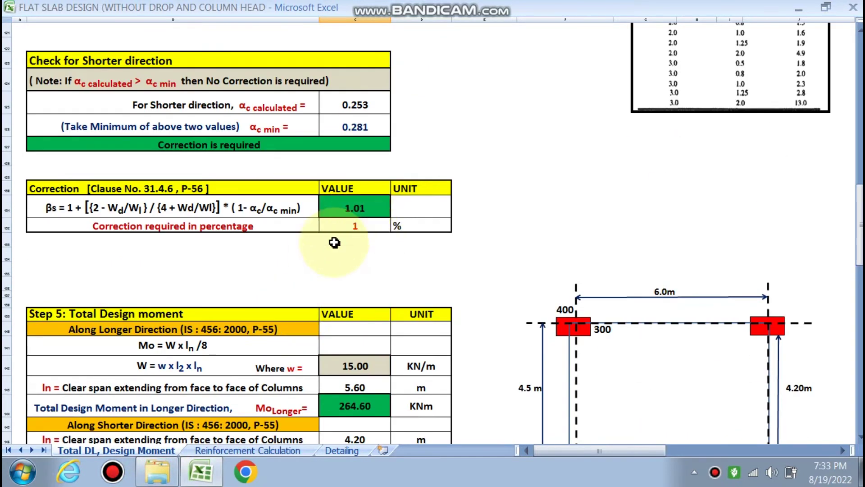
click(216, 450)
scroll(252, 358, up, 1)
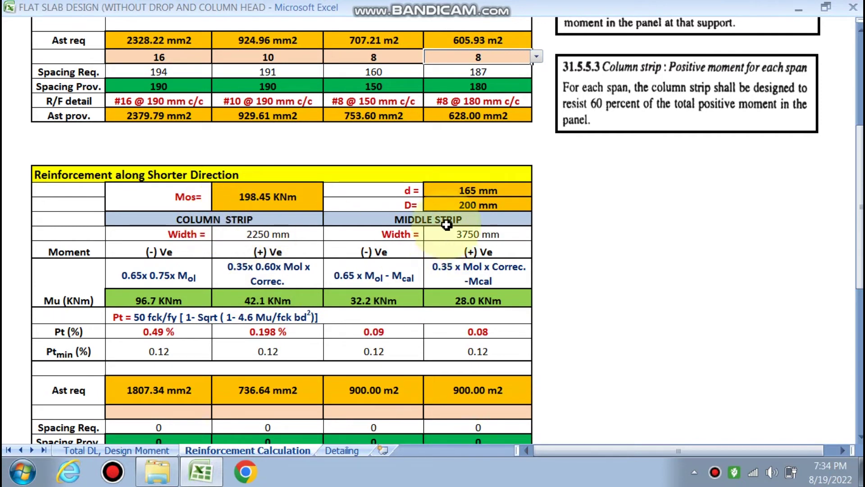
Inspect the shorter direction formulas for the positive middle strip moment and the negative middle strip's required steel area
click(462, 274)
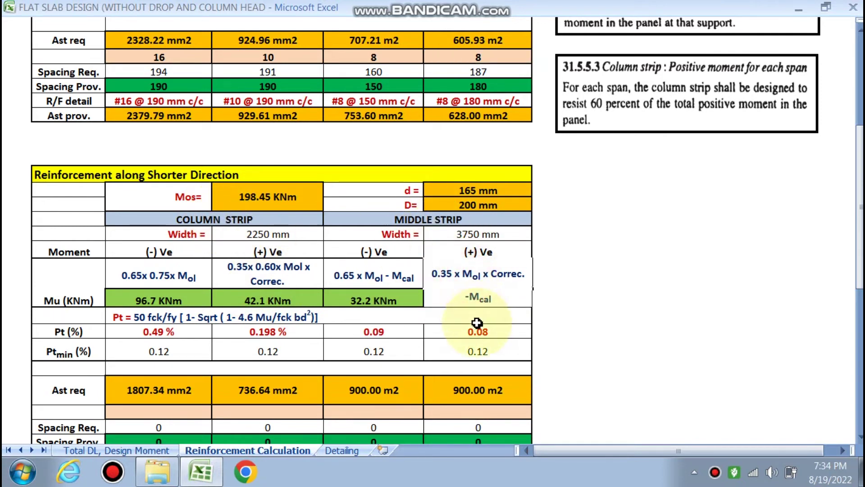
click(480, 298)
double_click(480, 300)
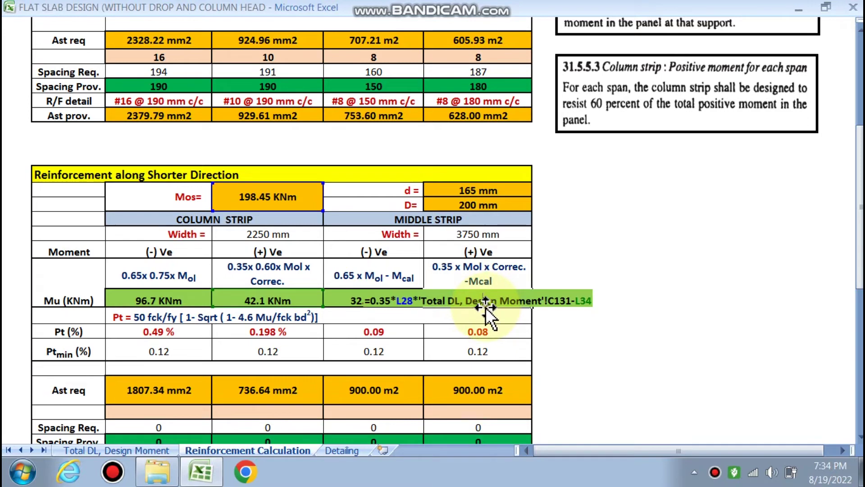
key(Escape)
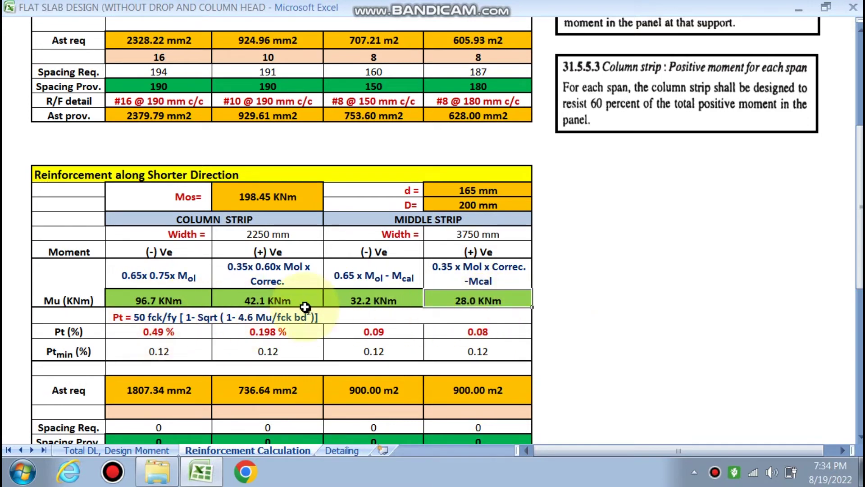
scroll(316, 325, down, 2)
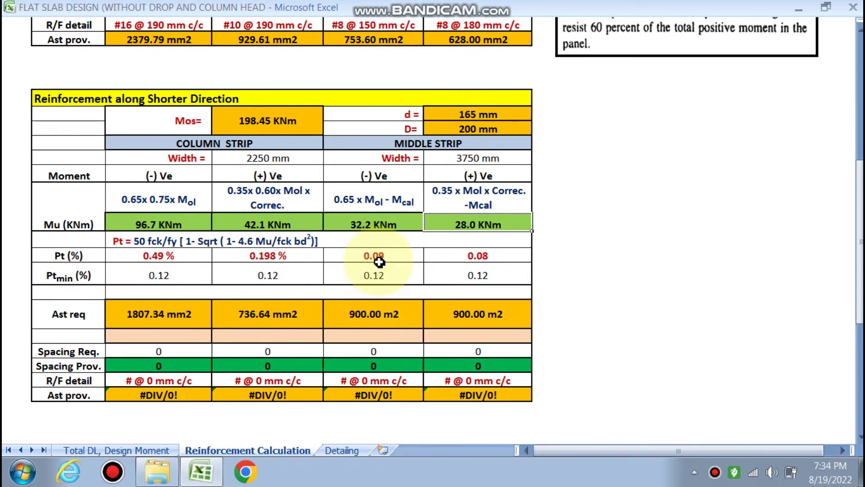
double_click(378, 314)
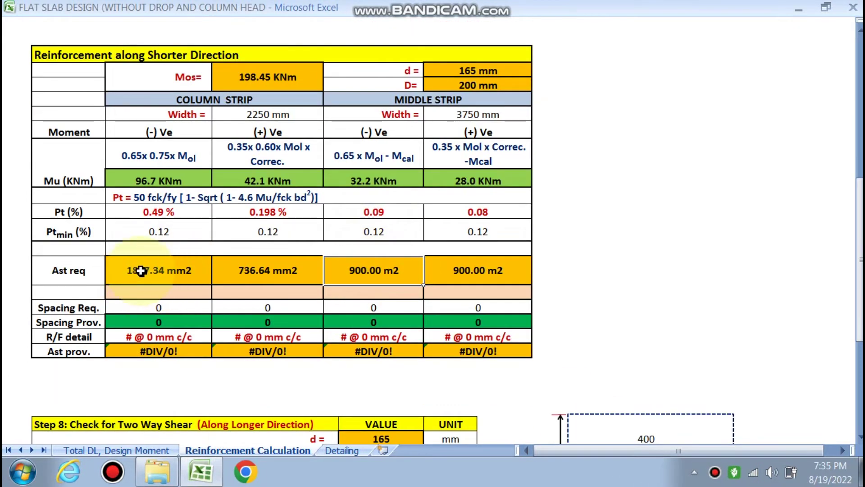
In the shorter direction table, choose a 16 mm bar for the column strip's negative moment and 10 mm for its positive moment
click(174, 292)
click(217, 291)
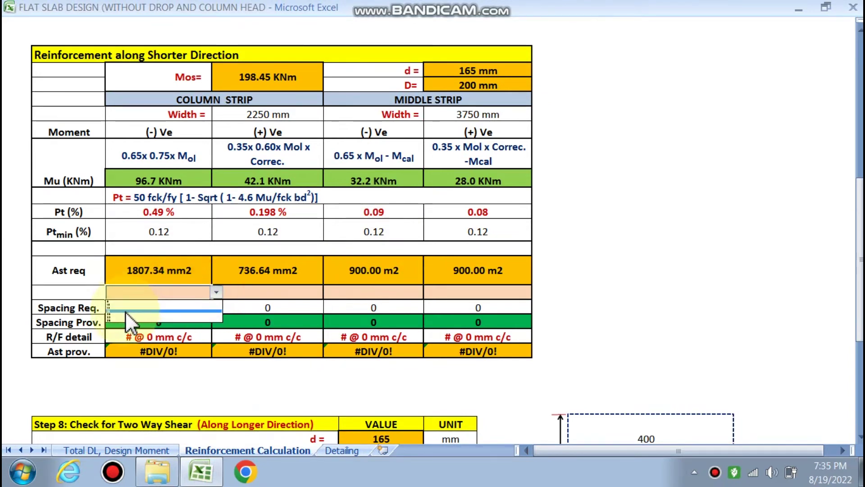
click(128, 317)
click(299, 293)
click(329, 293)
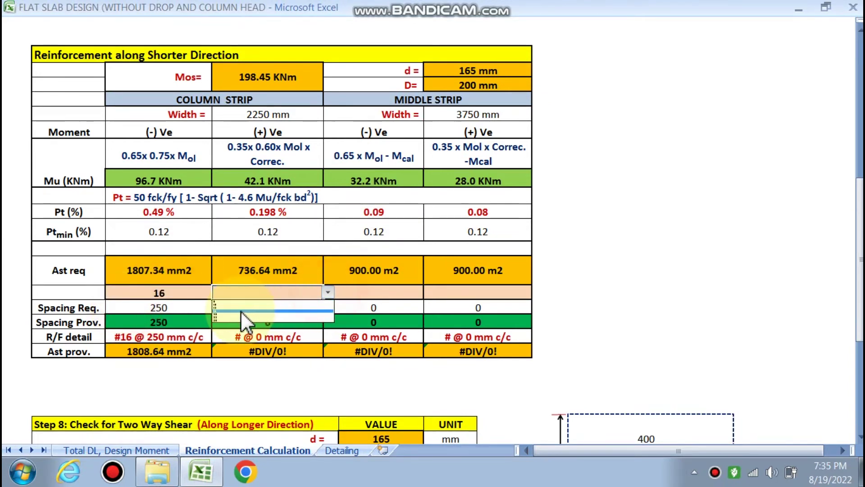
click(241, 310)
Choose 8 mm bars for both the negative and positive middle strip moments in the shorter direction table
click(386, 294)
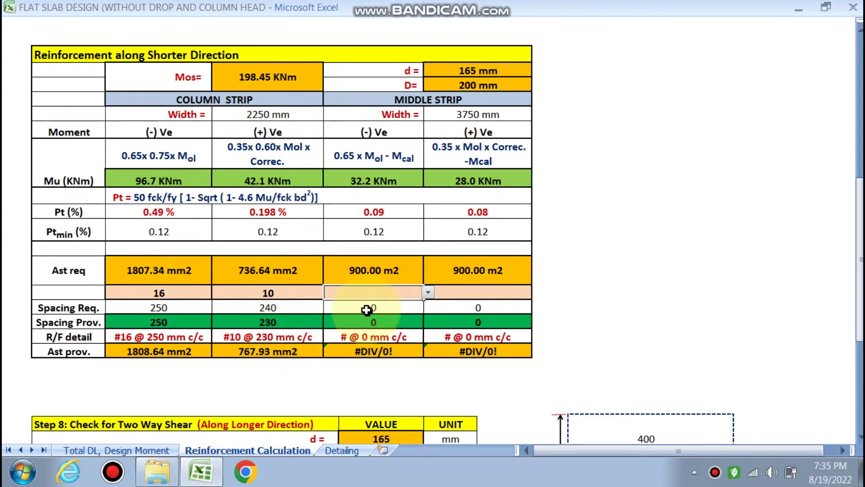
click(428, 292)
click(339, 299)
click(428, 292)
click(356, 302)
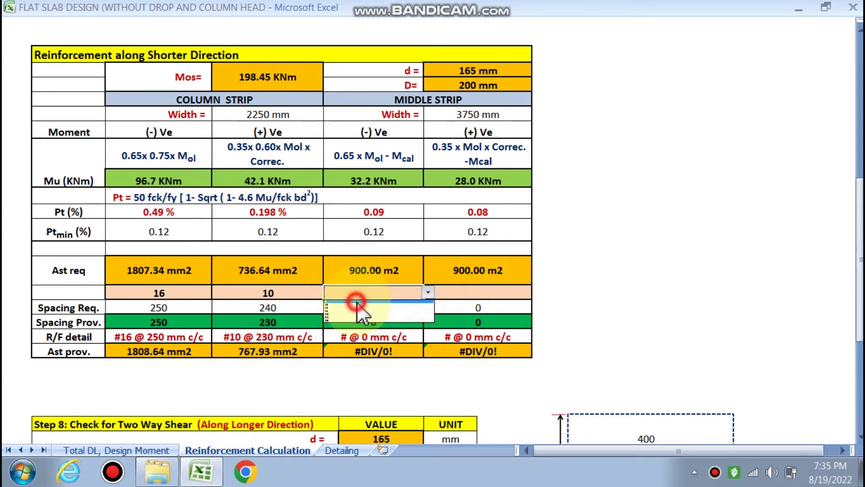
click(536, 292)
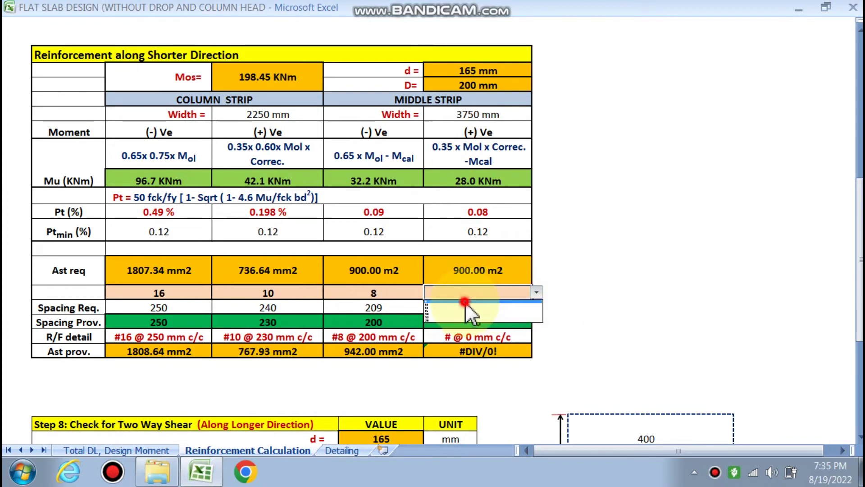
click(465, 303)
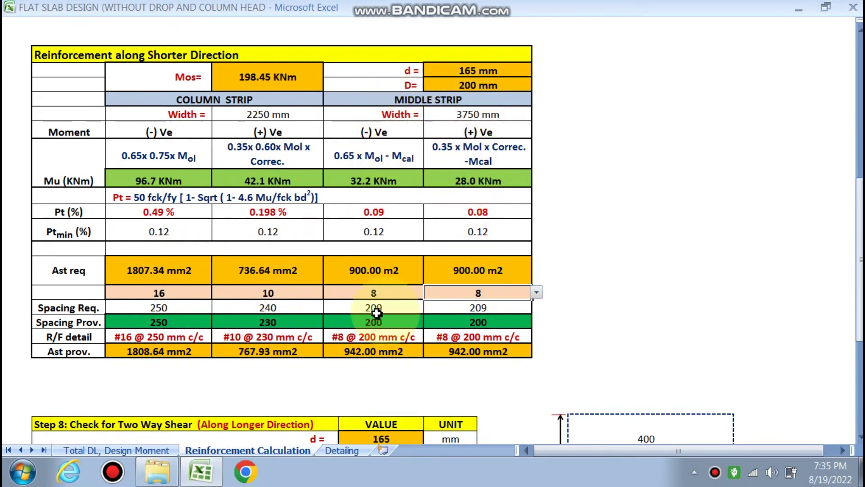
Try a Case 2 assumed effective depth of 190 mm and check its effect on the two-way shear result
scroll(348, 354, down, 5)
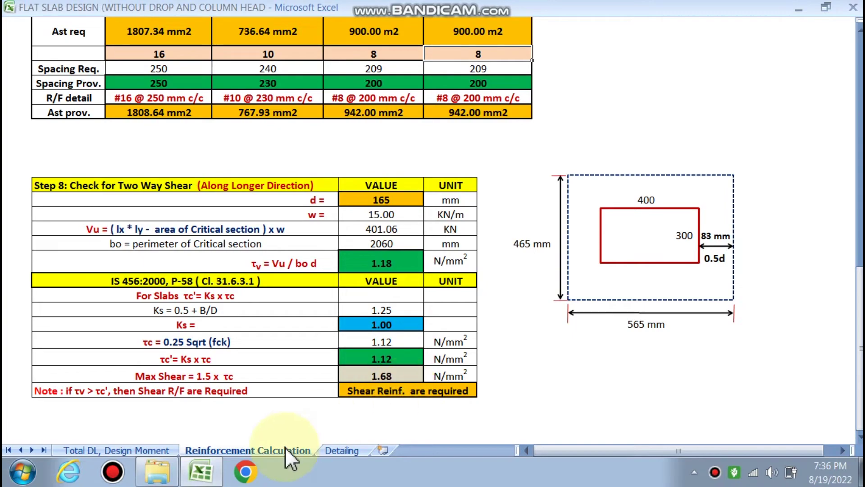
click(149, 450)
ctrl+scroll(294, 267, up, 2)
scroll(295, 269, up, 20)
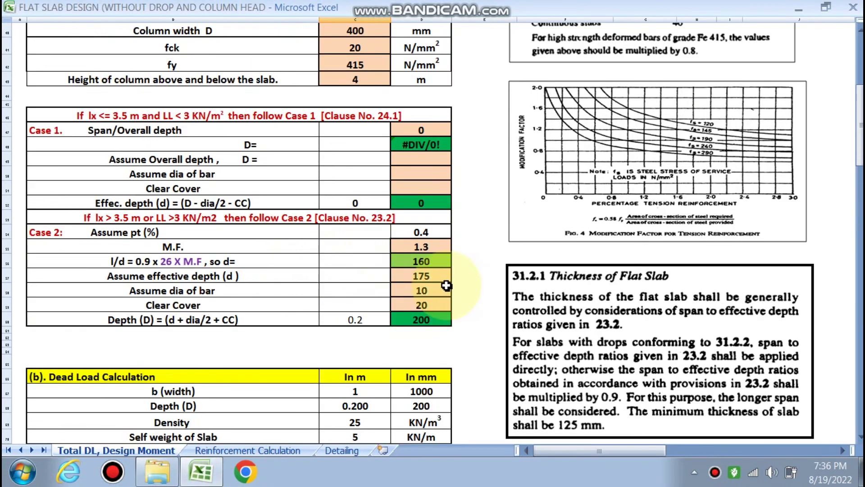
click(430, 273)
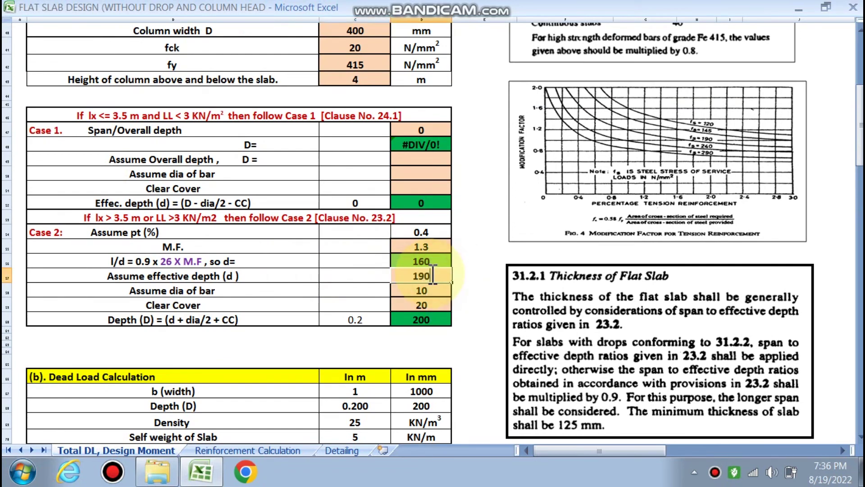
text(190)
click(450, 355)
click(275, 449)
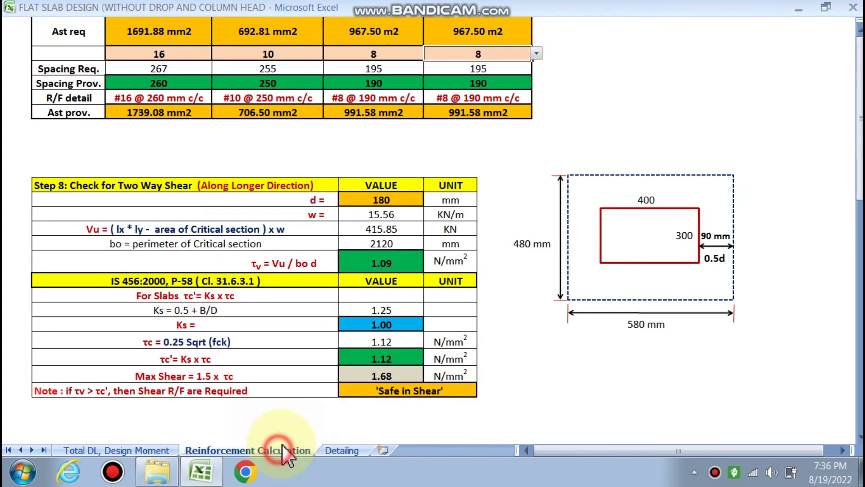
Set the Case 2 assumed effective depth back to 175 mm on the Total DL, Design Moment sheet
click(117, 450)
click(420, 276)
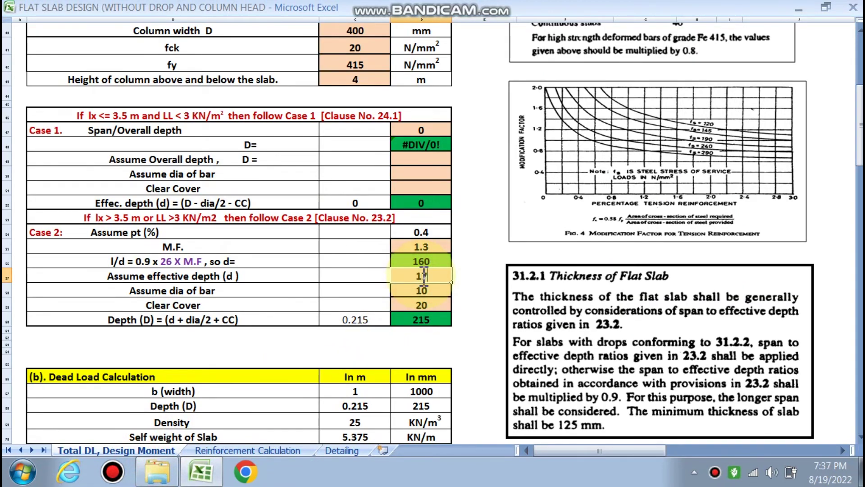
text(175)
key(Return)
Change the concrete grade fck to 25 N/mm² and recheck two-way shear on the Reinforcement Calculation sheet
scroll(406, 226, up, 2)
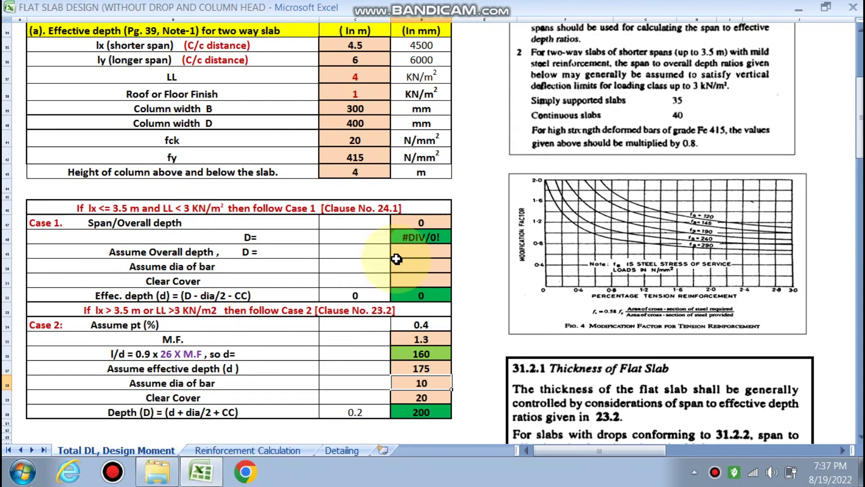
click(365, 140)
click(395, 139)
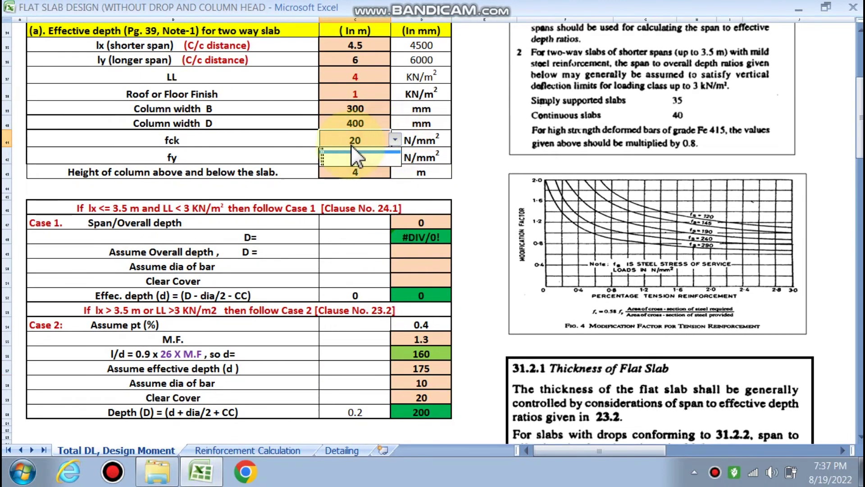
click(335, 156)
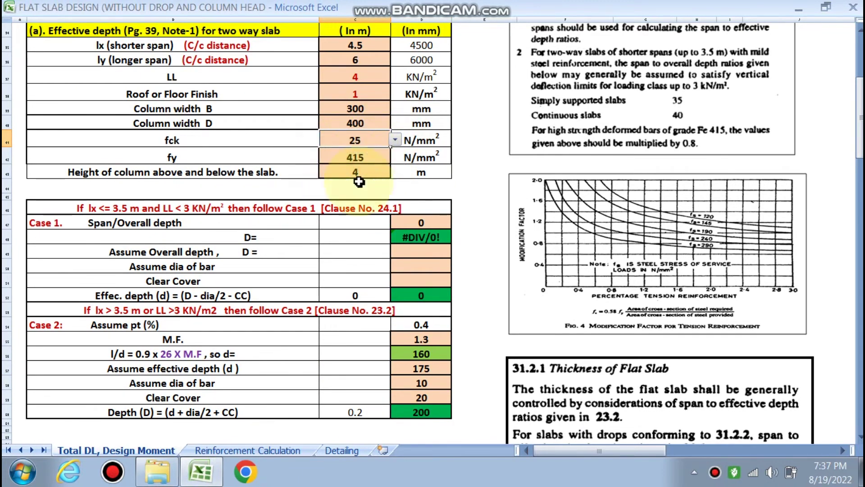
click(276, 449)
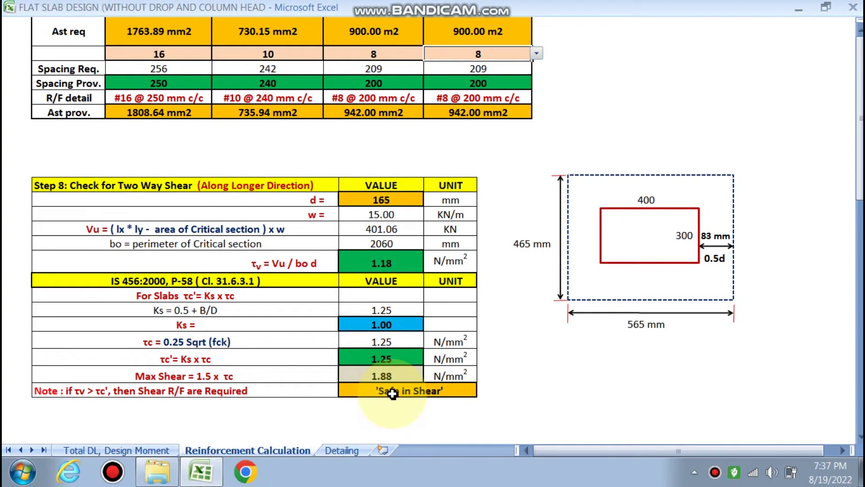
Review the interior panel's column layout and the strip reinforcement plan on the Detailing sheet
click(342, 449)
scroll(408, 390, up, 8)
scroll(418, 391, up, 6)
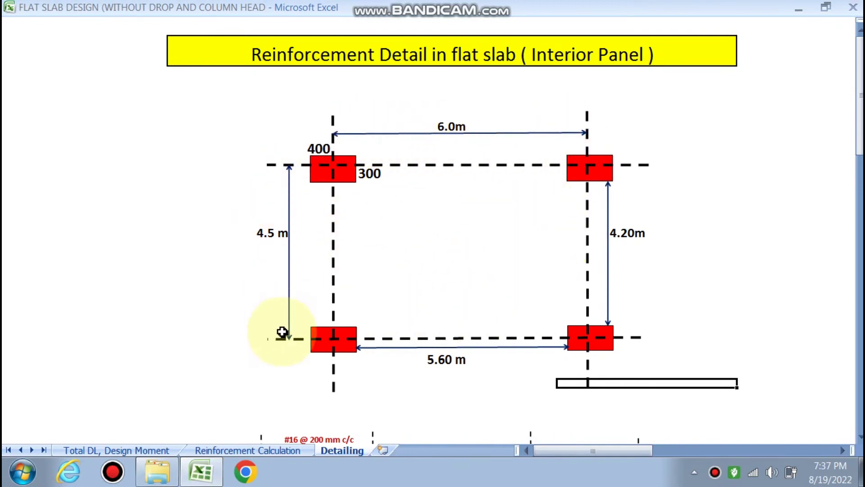
scroll(433, 318, down, 1)
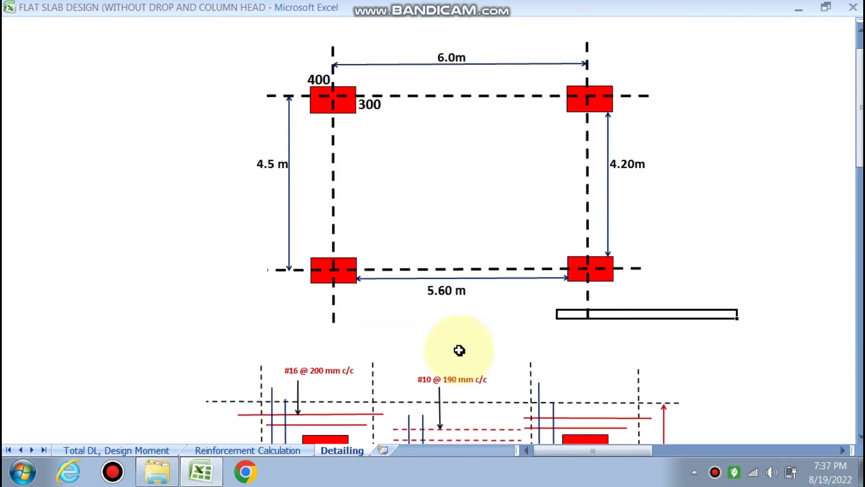
scroll(459, 349, down, 5)
scroll(388, 131, down, 13)
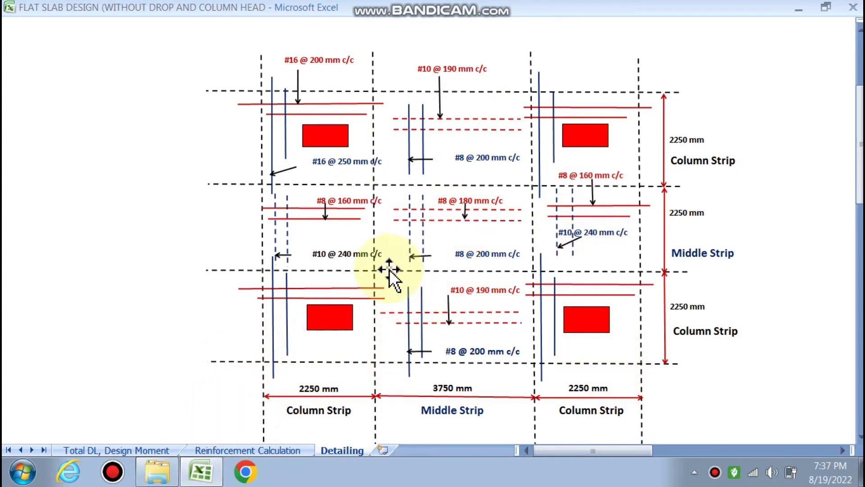
Compare the calculated longer direction bar sizes and spacings with those on the Detailing plan
click(203, 450)
scroll(283, 343, up, 8)
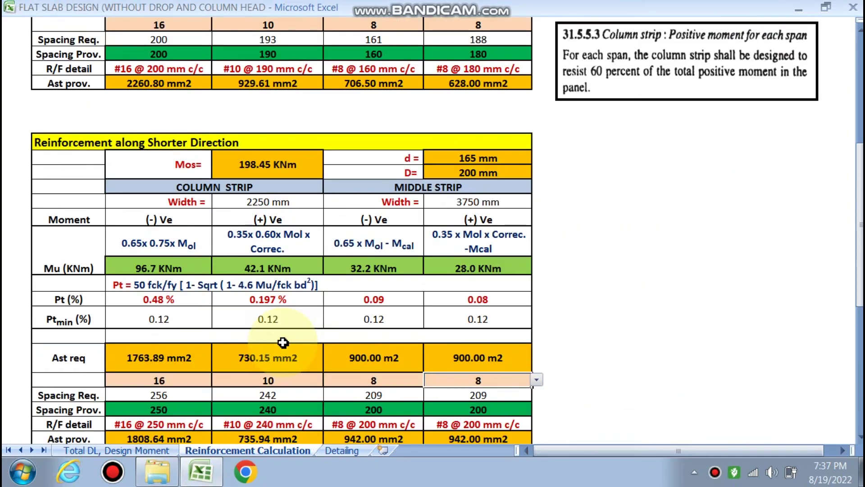
scroll(283, 343, up, 6)
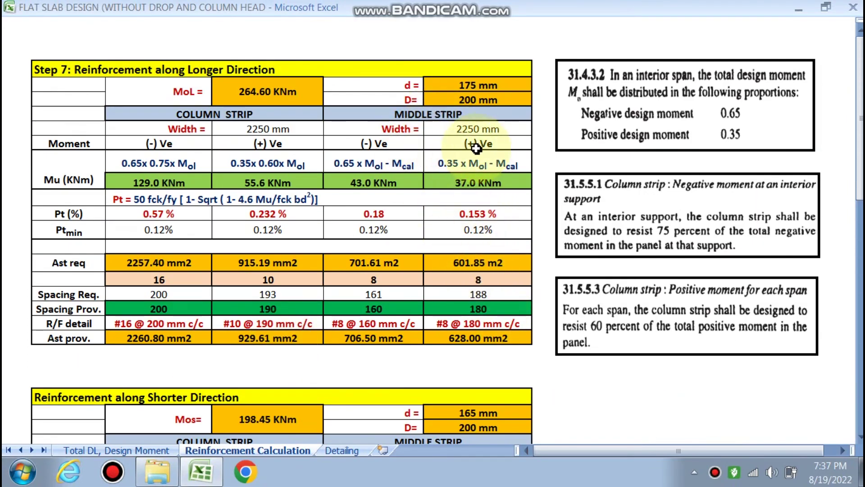
click(343, 450)
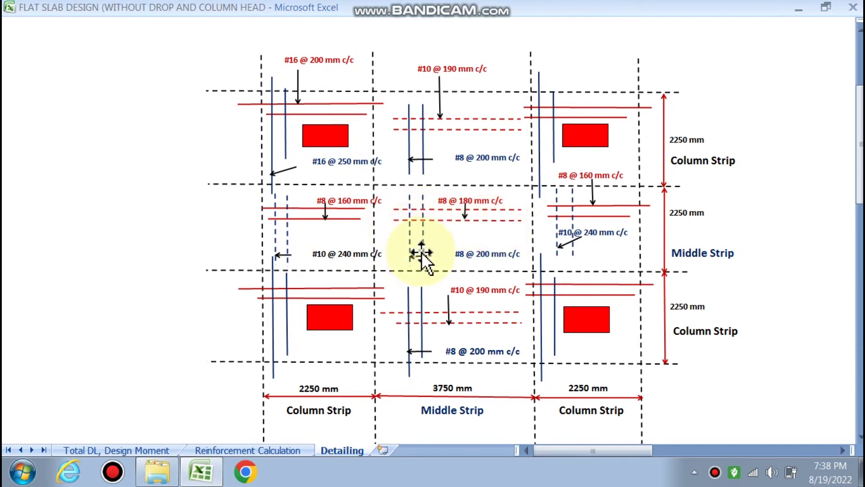
scroll(415, 252, down, 3)
click(255, 450)
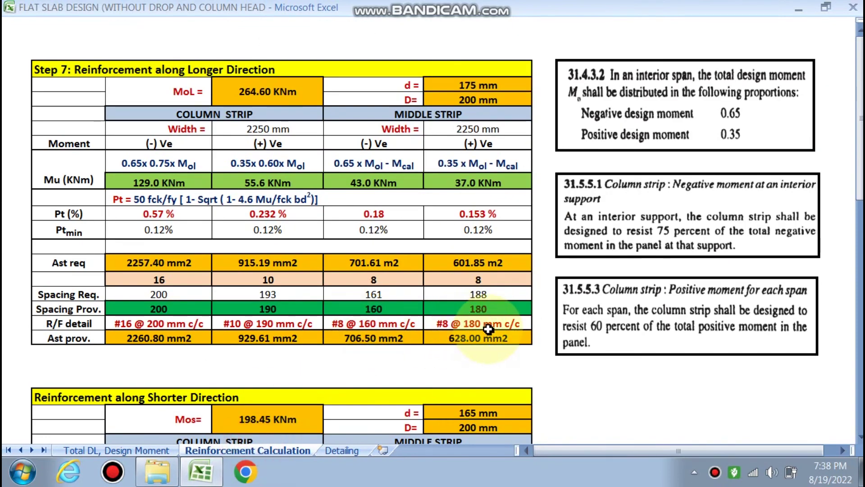
scroll(480, 330, down, 6)
click(451, 381)
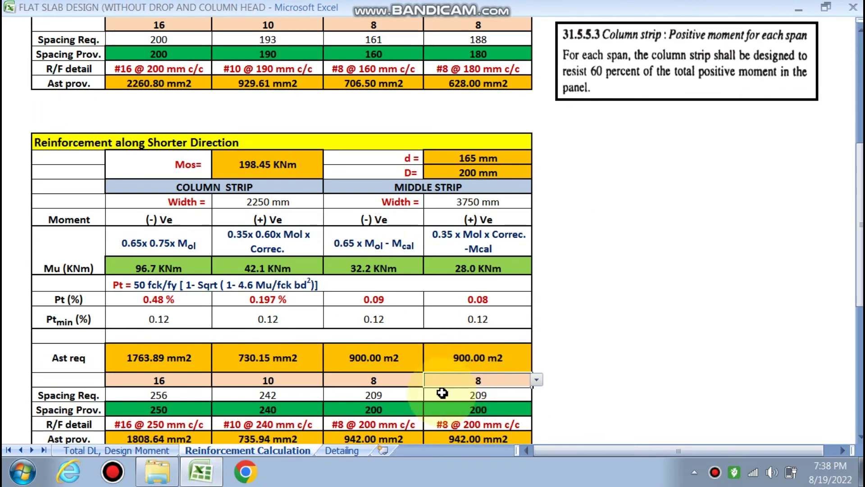
click(342, 450)
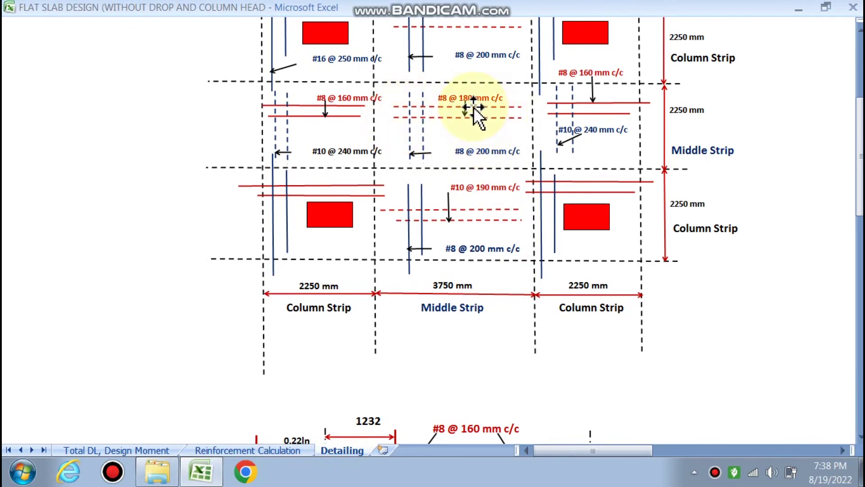
scroll(273, 185, up, 3)
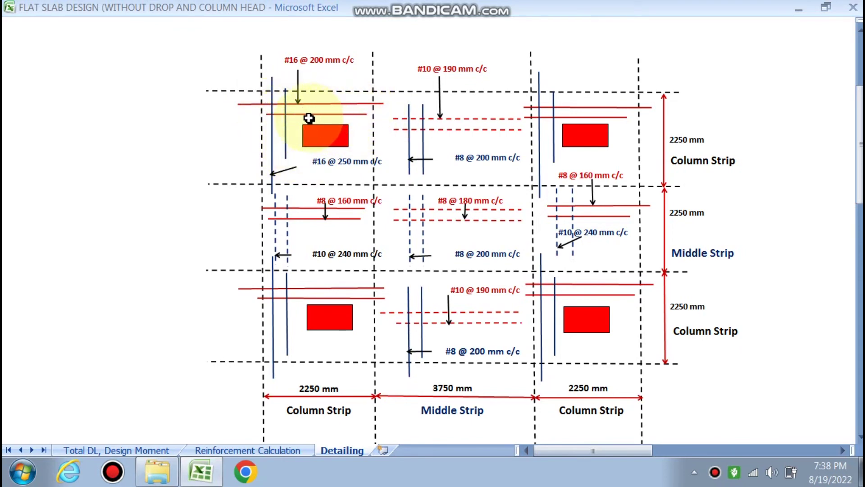
Check the shorter direction reinforcement details in the calculation table against the column and middle strips on the Detailing plan
click(229, 451)
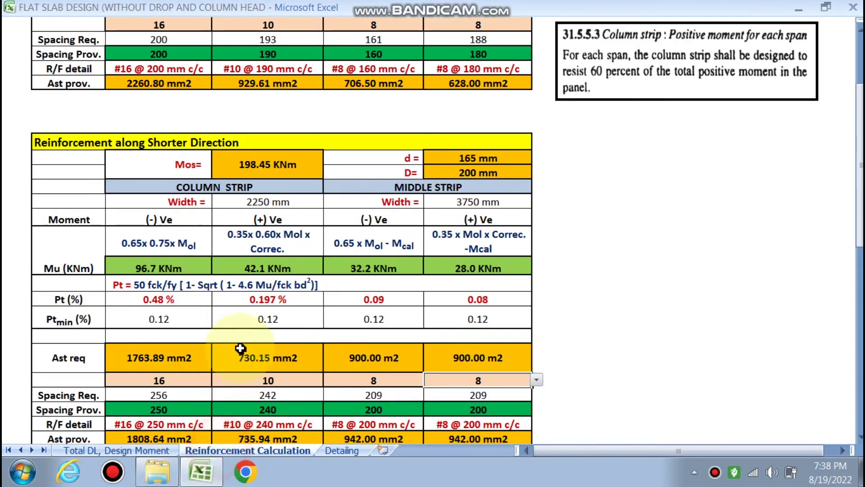
scroll(180, 280, up, 1)
scroll(127, 209, up, 1)
scroll(158, 220, down, 2)
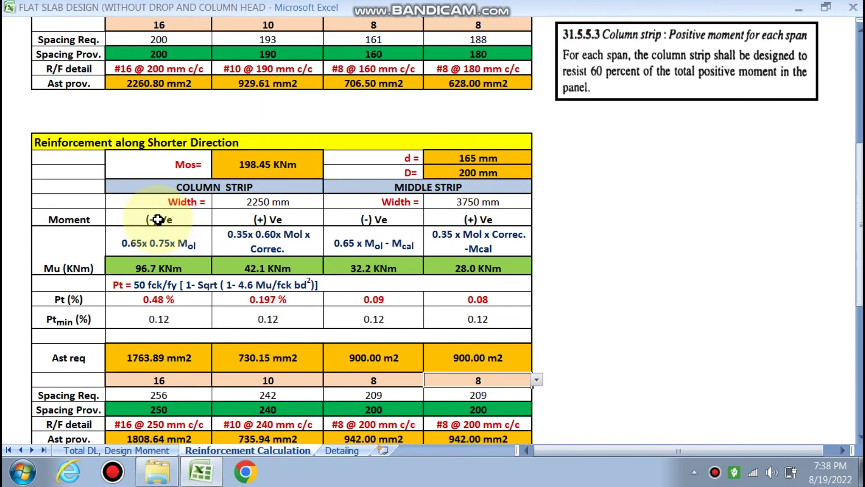
scroll(144, 214, down, 2)
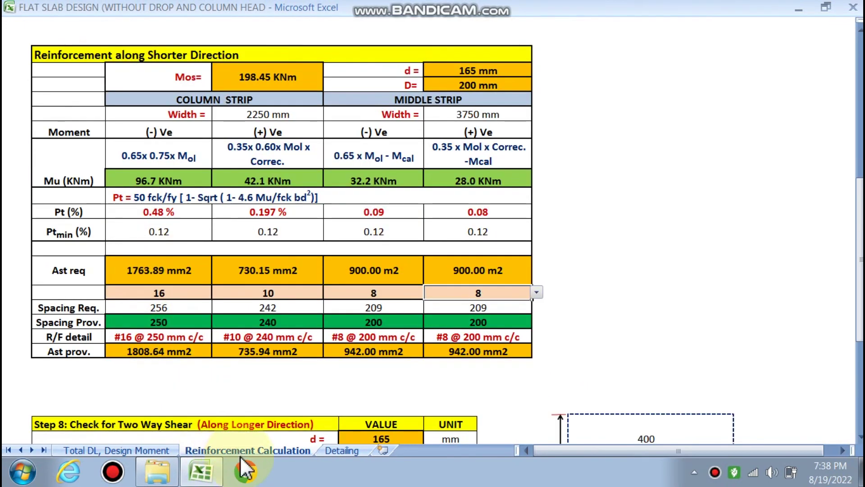
click(341, 450)
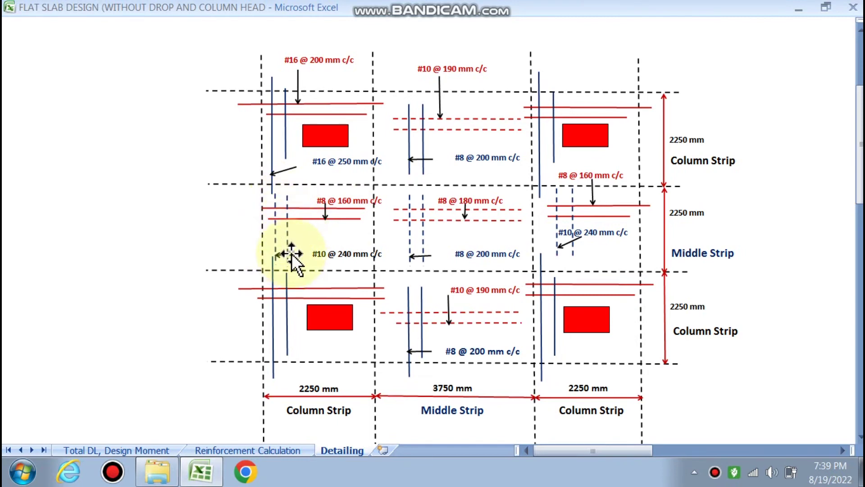
Compare the bottom bars in the Detailing sheet's slab cross-section with the middle strip bars on the plan
scroll(291, 253, down, 12)
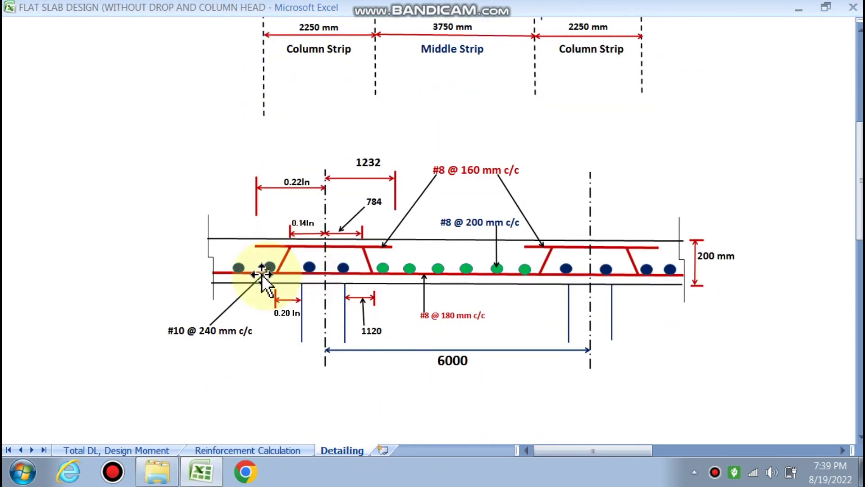
scroll(463, 340, up, 4)
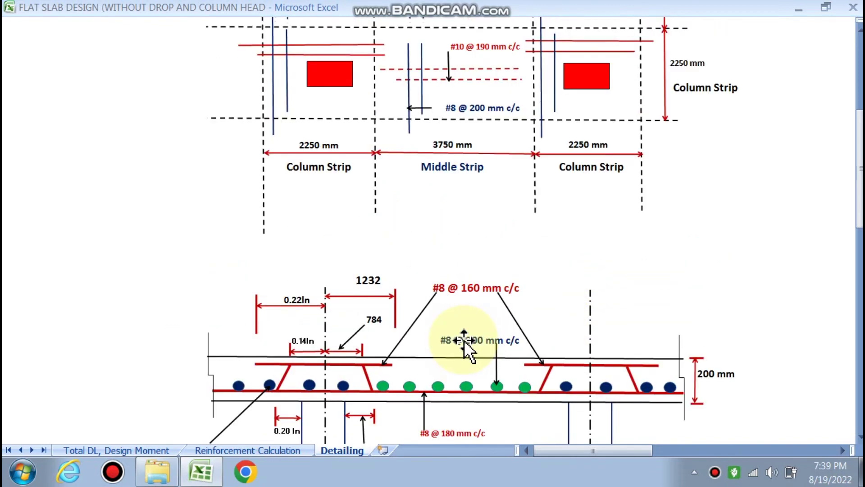
scroll(457, 401, down, 2)
scroll(446, 398, up, 2)
scroll(444, 397, up, 7)
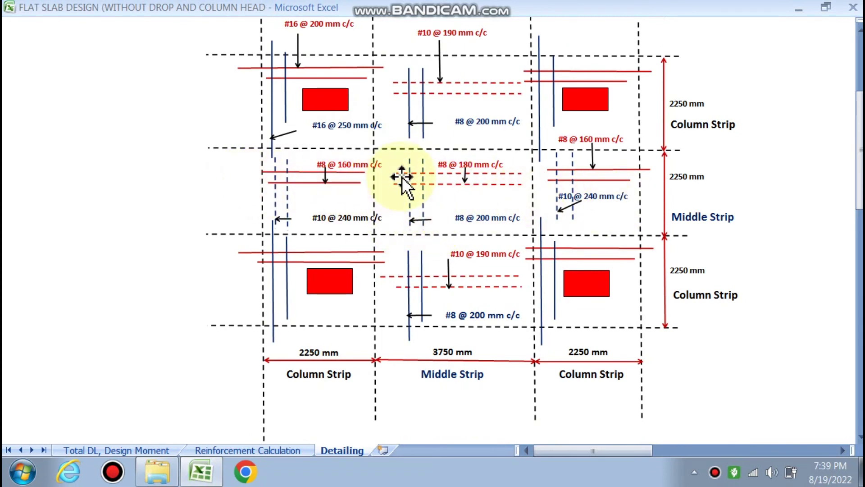
scroll(440, 200, down, 9)
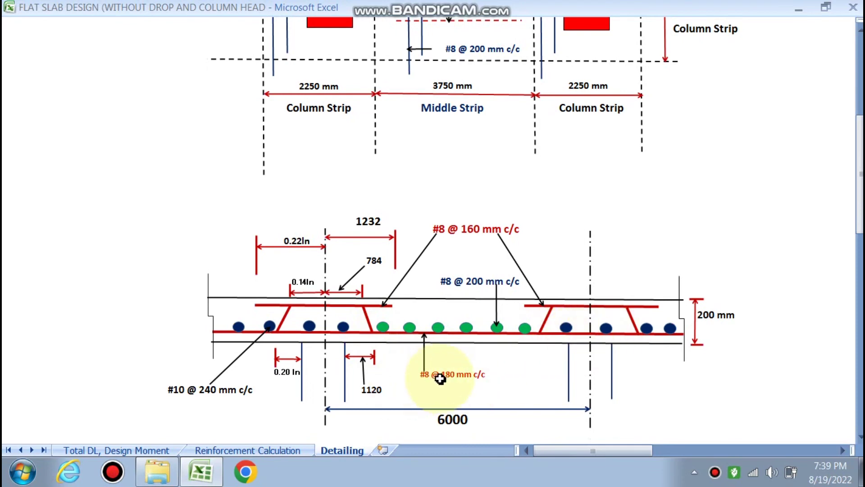
scroll(440, 380, up, 9)
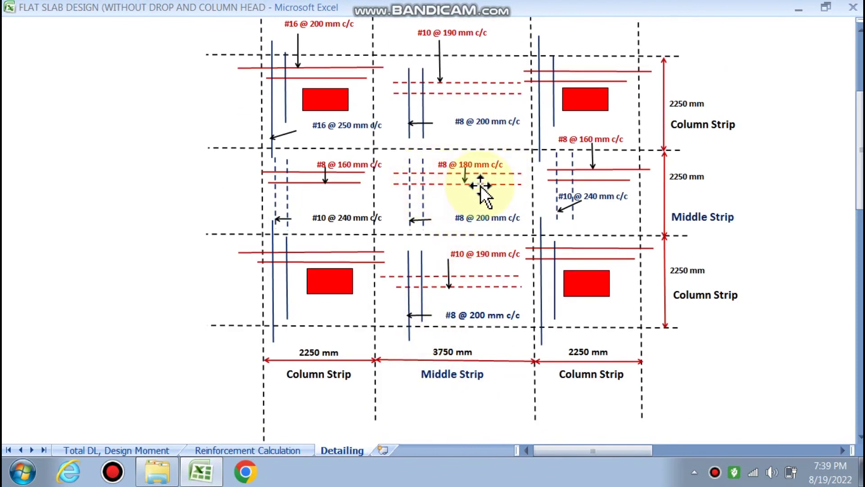
scroll(448, 223, down, 9)
scroll(495, 342, up, 6)
scroll(500, 401, down, 7)
scroll(489, 356, up, 7)
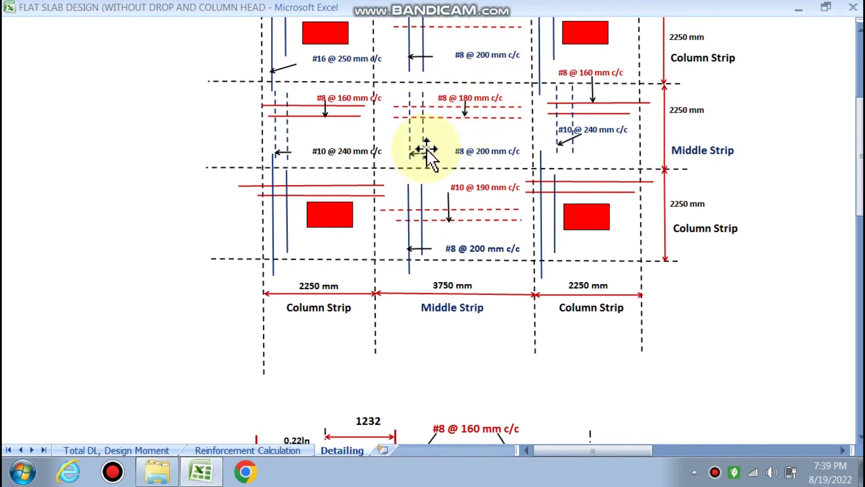
Examine the cross-section's top and bent-up bars and their extension lengths against the middle strip plan
scroll(422, 158, down, 7)
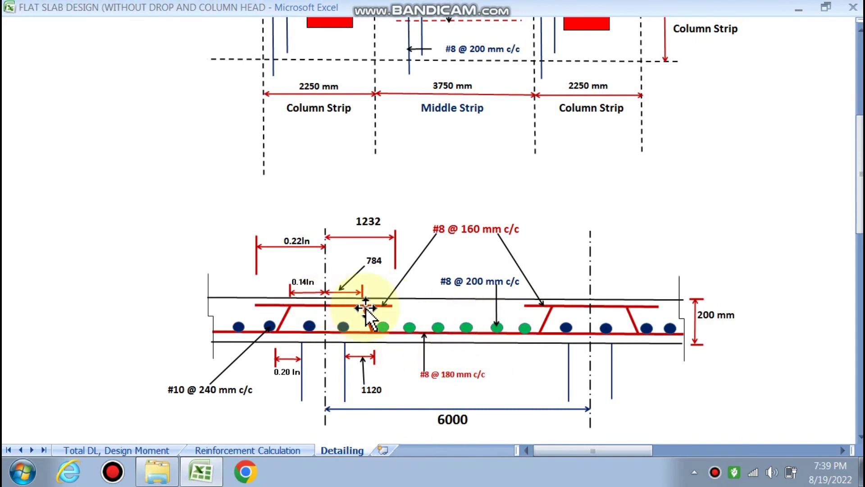
scroll(468, 232, up, 10)
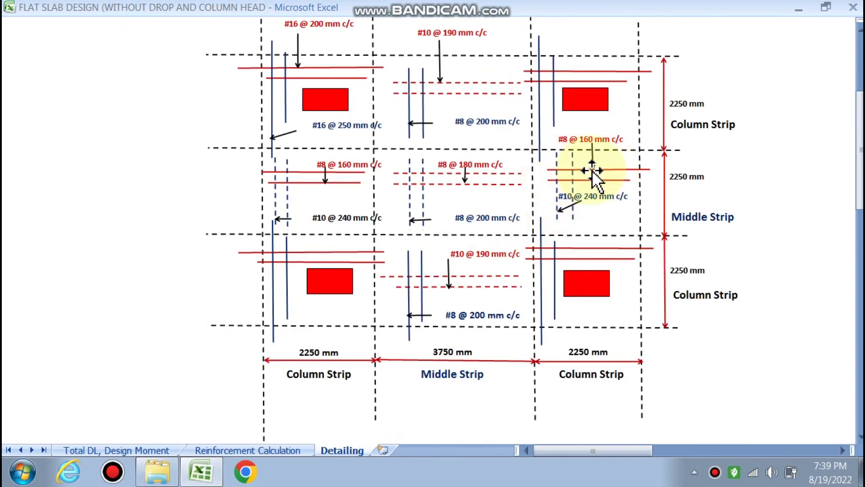
scroll(582, 171, down, 10)
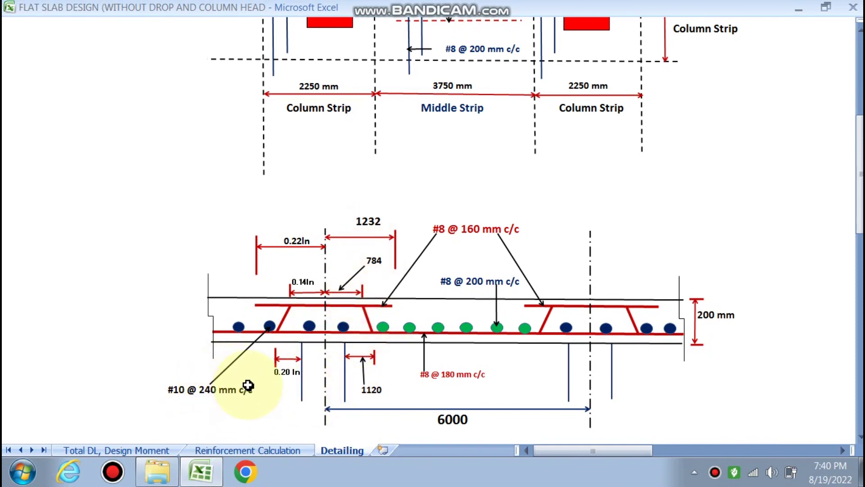
scroll(248, 386, up, 5)
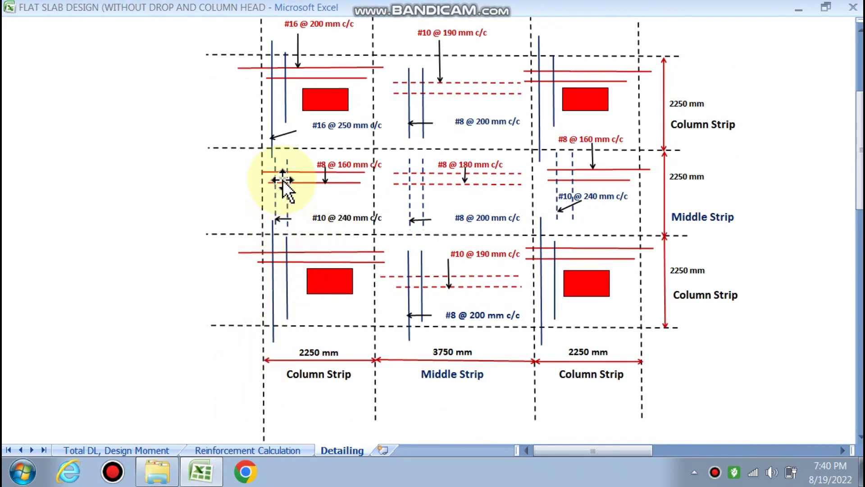
scroll(289, 225, down, 5)
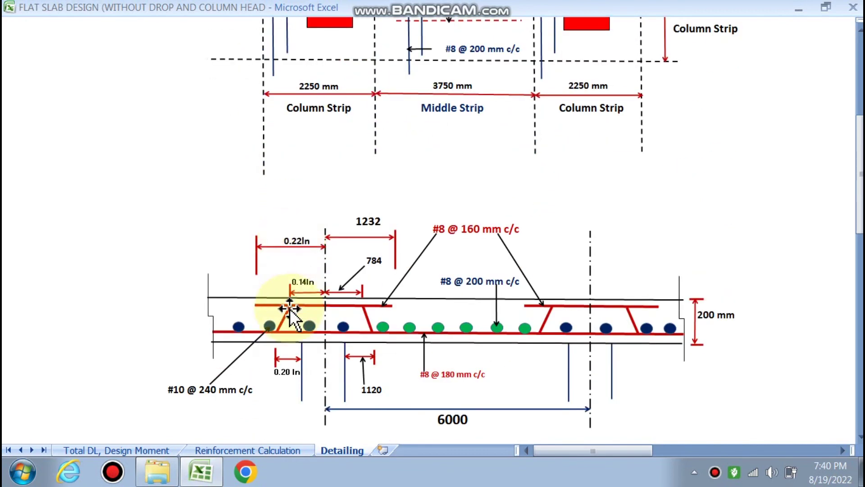
scroll(272, 330, up, 4)
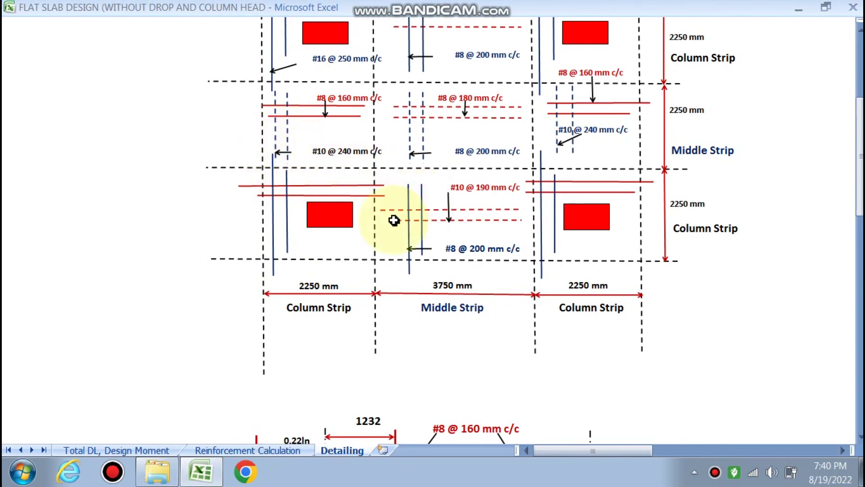
Set the centre-to-centre spans on the Total DL, Design Moment sheet to 5 m for lx and 6.5 m for ly
click(116, 450)
scroll(211, 302, up, 4)
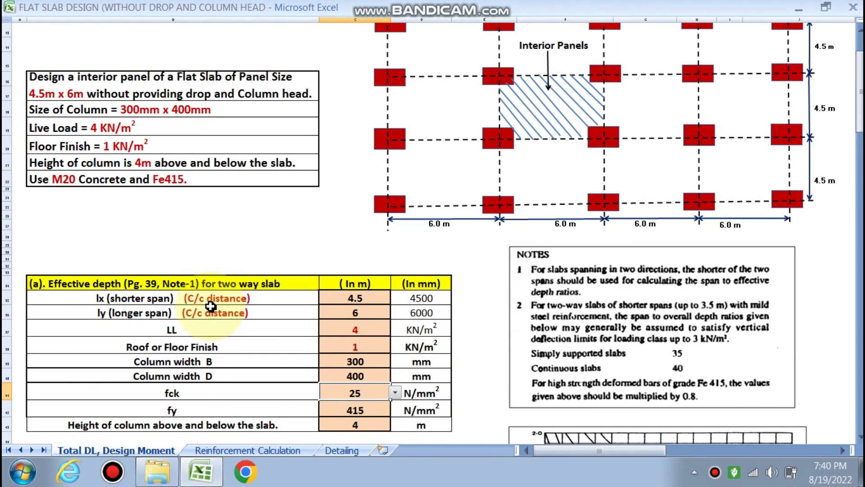
click(356, 298)
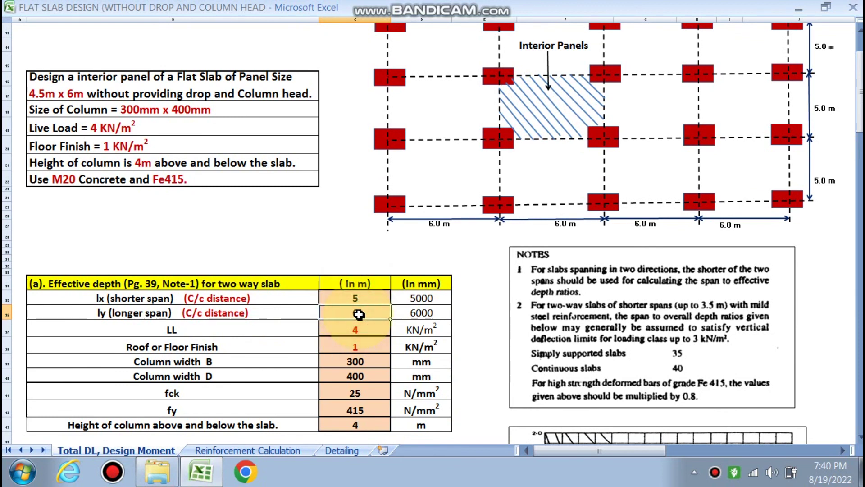
click(362, 312)
text(6.5)
key(Return)
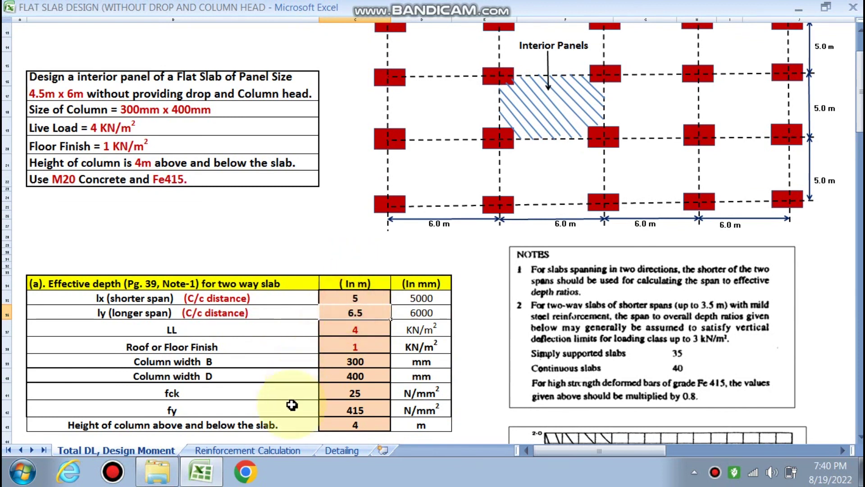
key(Return)
Review the longer and shorter direction reinforcement tables and the bar spacings and strip widths on the Detailing plan
click(247, 450)
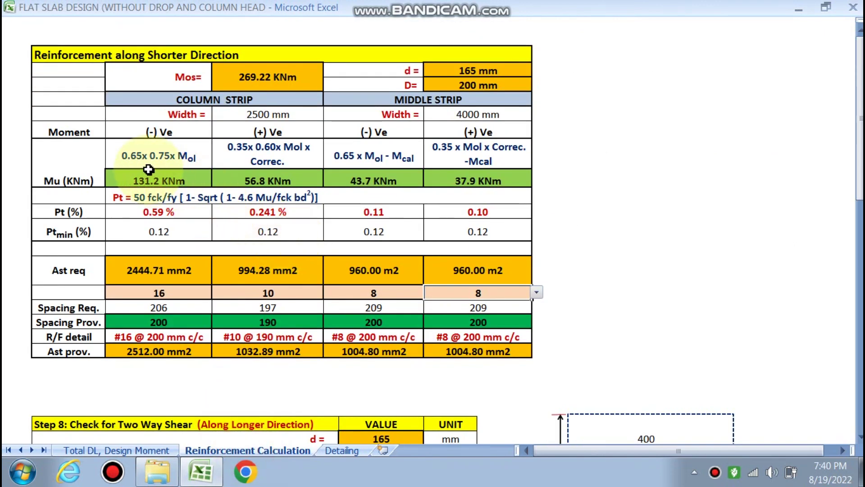
scroll(147, 157, up, 7)
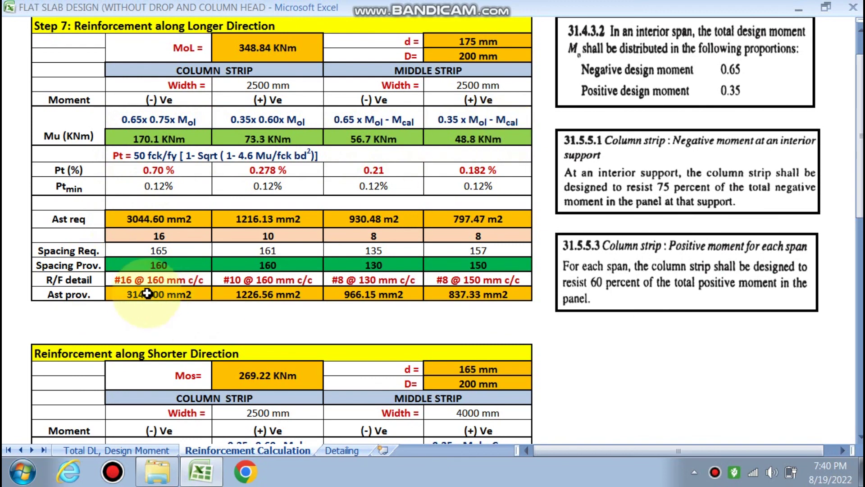
scroll(373, 306, down, 5)
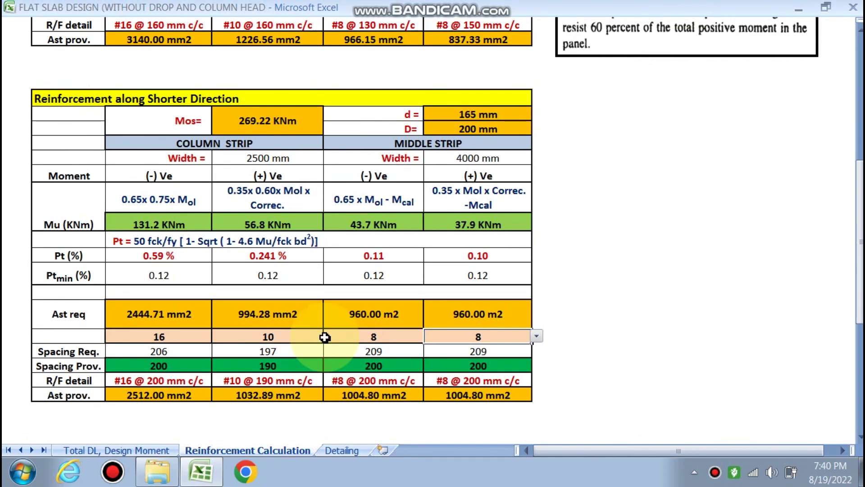
click(342, 450)
scroll(367, 358, up, 5)
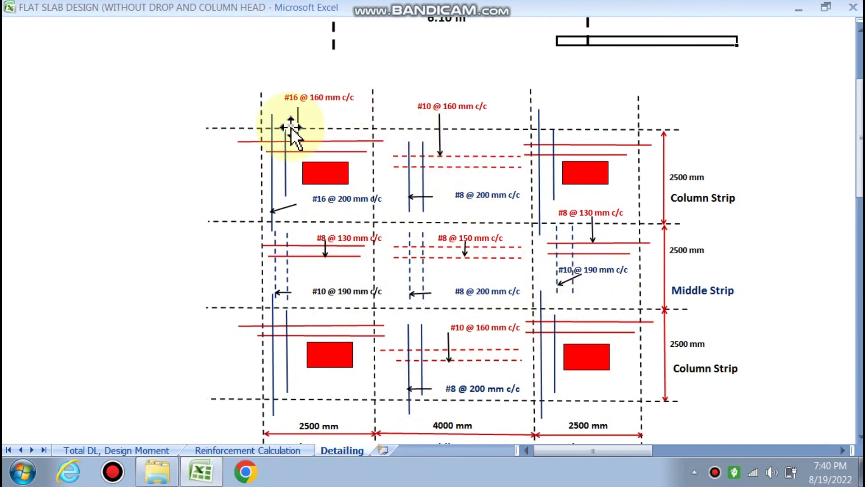
scroll(470, 339, down, 3)
click(243, 450)
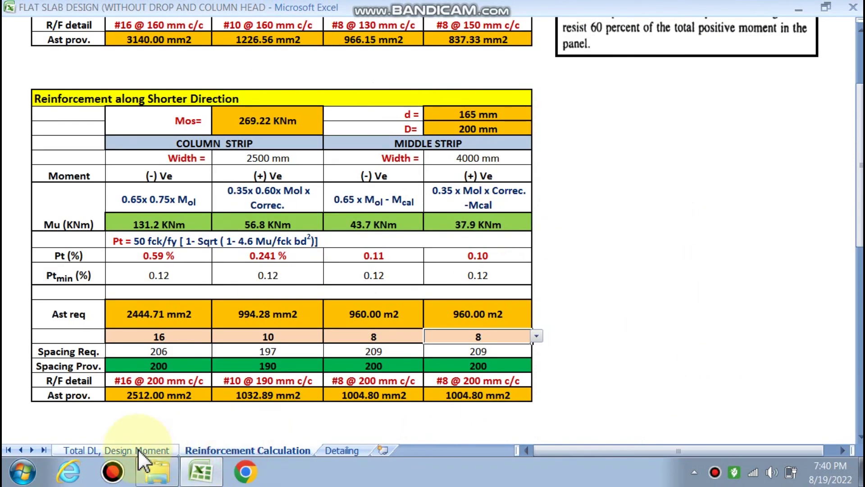
Set the Case 2 assumed effective depth to 200 mm on the Total DL, Design Moment sheet
click(137, 449)
scroll(161, 333, down, 2)
scroll(164, 333, down, 7)
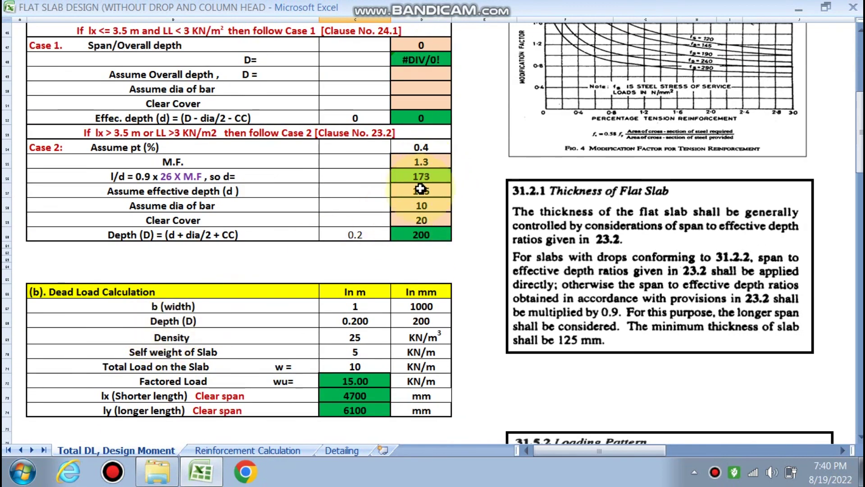
click(419, 191)
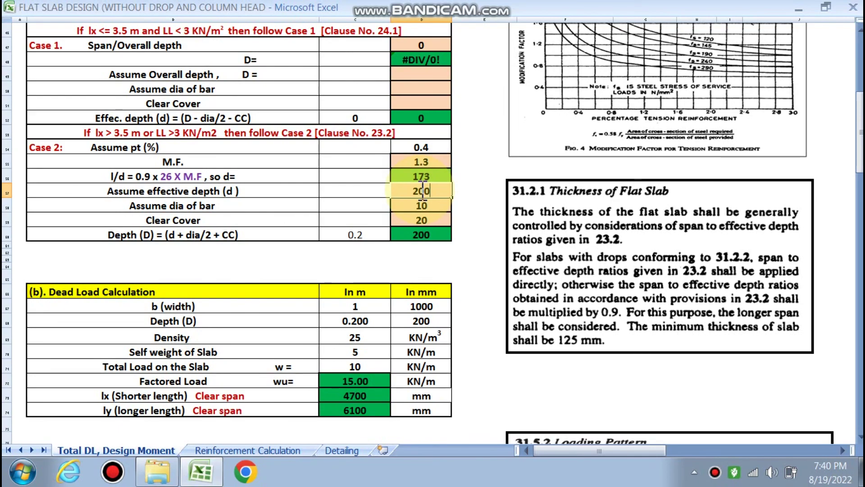
click(359, 301)
scroll(359, 297, down, 1)
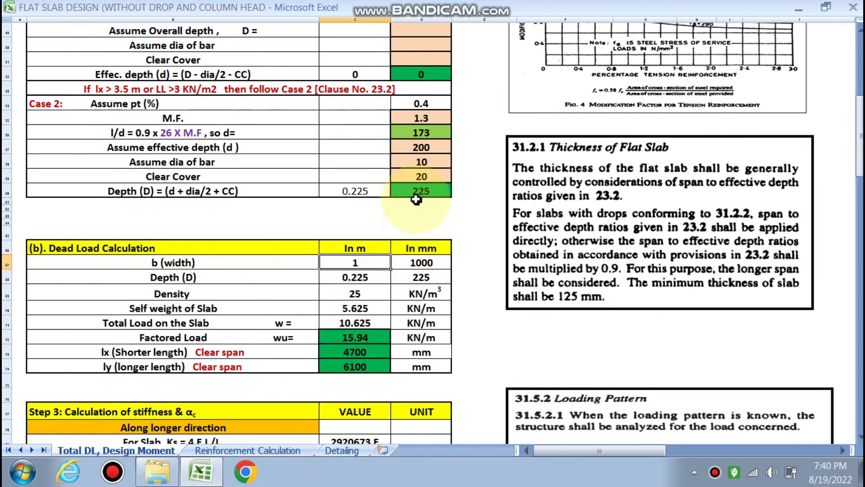
Examine the two-way shear check along the longer direction on the Reinforcement Calculation sheet
scroll(414, 205, down, 3)
click(252, 450)
scroll(454, 386, down, 1)
scroll(454, 386, down, 7)
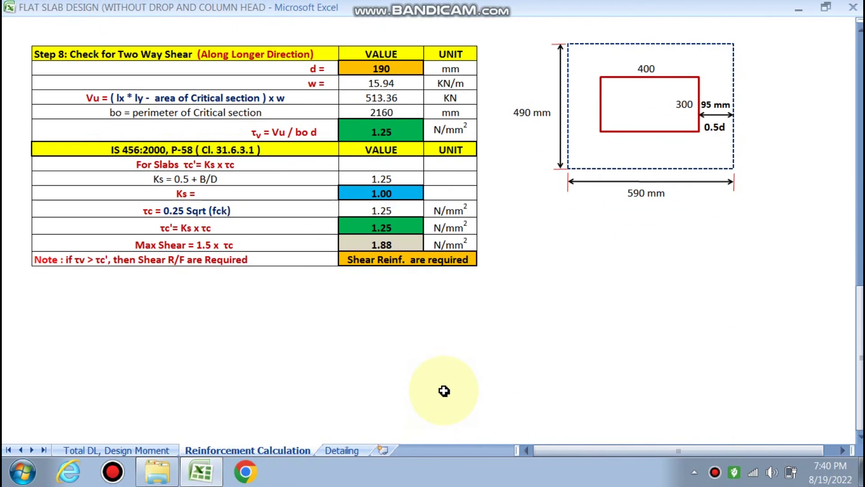
Set the Case 2 assumed effective depth to 220 mm on the Total DL, Design Moment sheet
click(156, 450)
scroll(435, 185, up, 3)
click(428, 148)
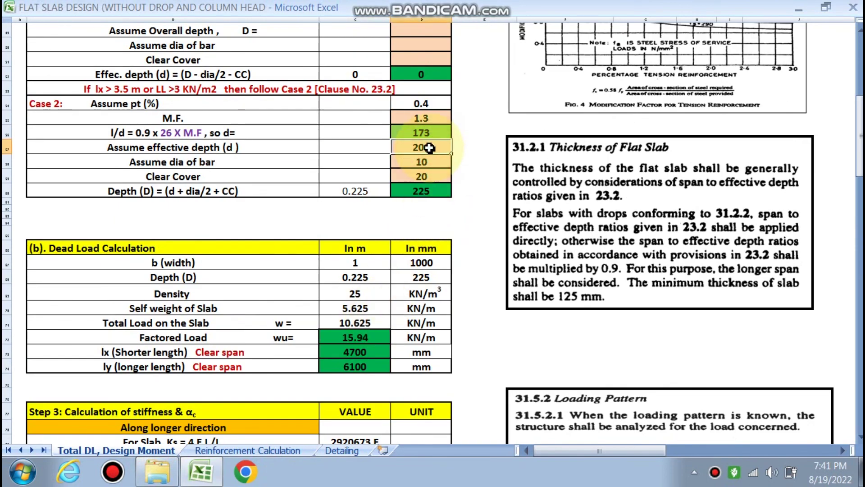
text(220)
key(Return)
Recheck the Step 8 two-way shear verdict and the shorter direction reinforcement details with the increased depth
click(252, 450)
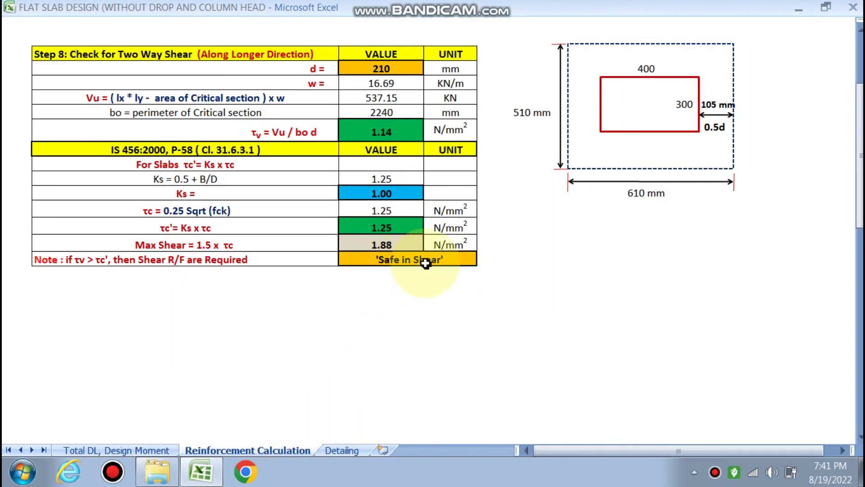
scroll(248, 379, up, 10)
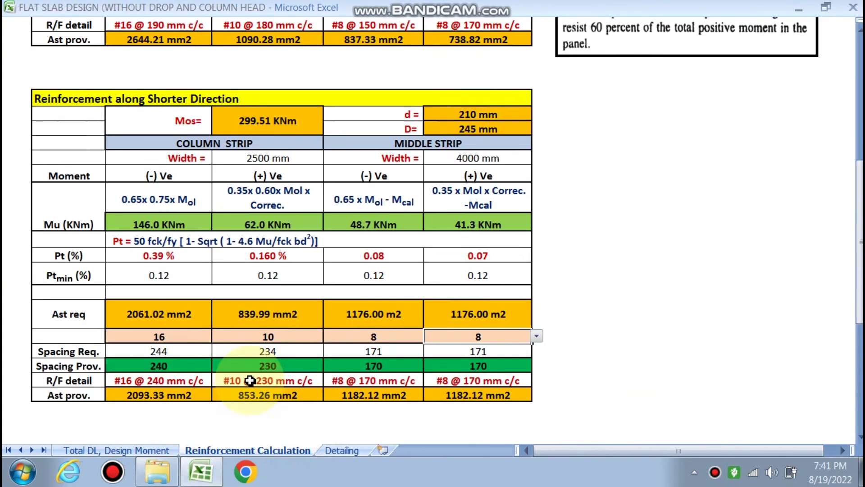
scroll(250, 381, up, 1)
Review the Case 2 depth values, problem statement and interior panel plan on the Total DL, Design Moment sheet
click(116, 450)
scroll(288, 321, up, 4)
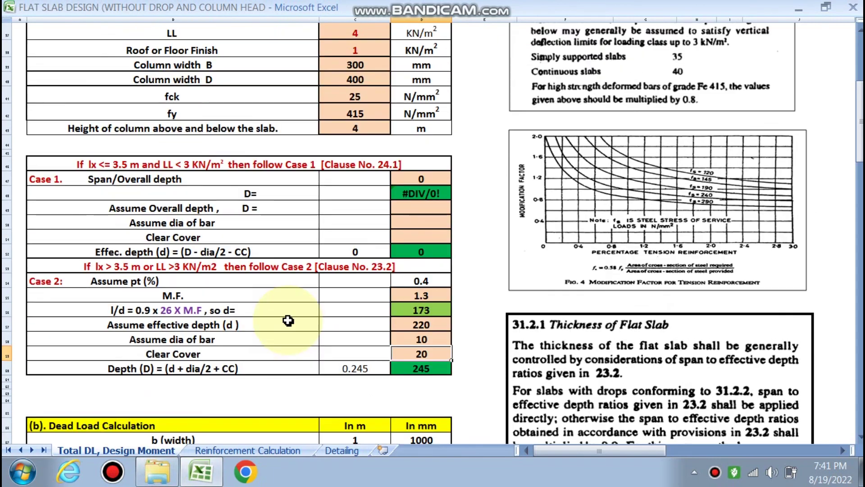
scroll(289, 320, up, 12)
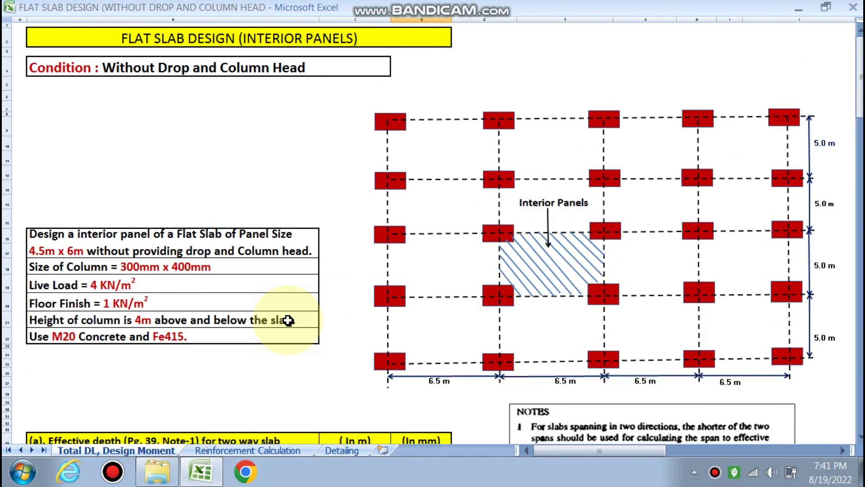